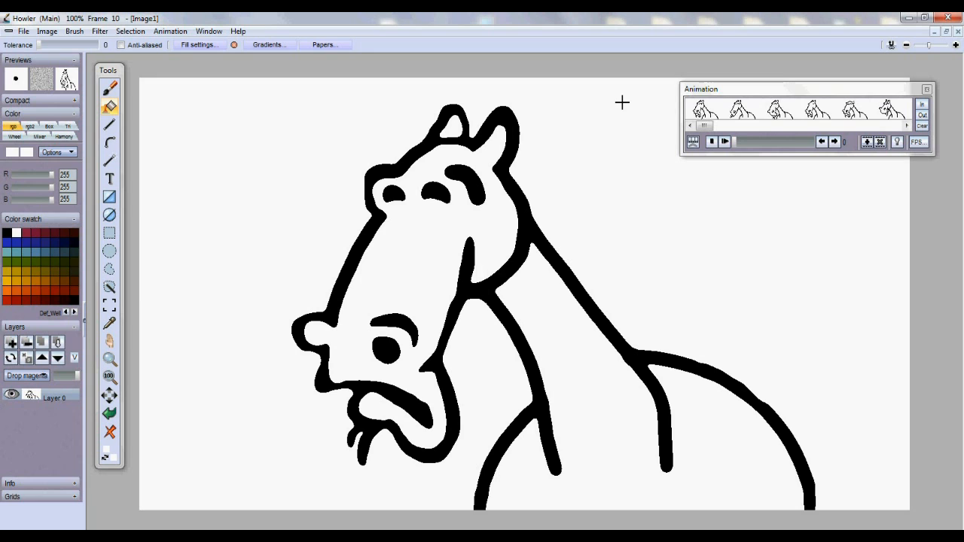
Add a new blank layer below Layer 1 and hide the horse layer
drag(707, 130, 732, 144)
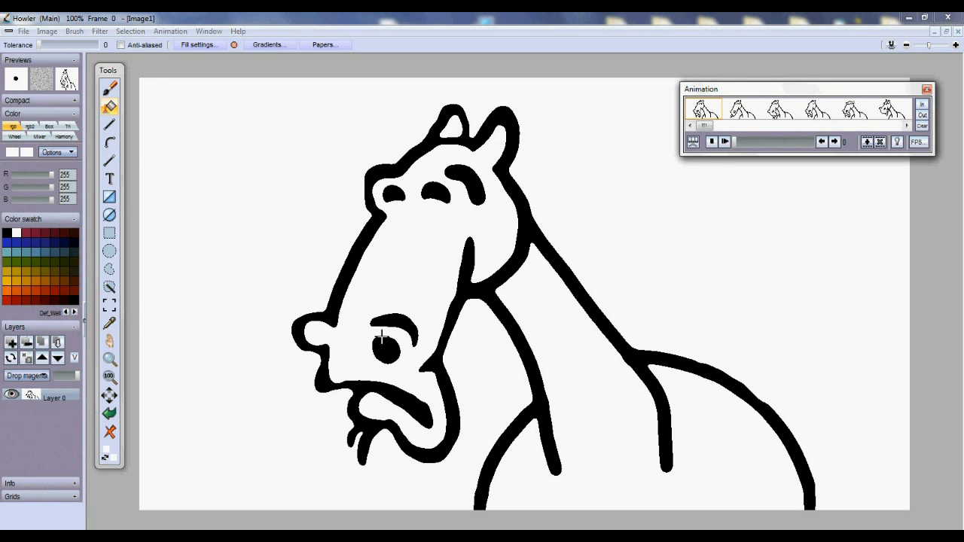
click(10, 343)
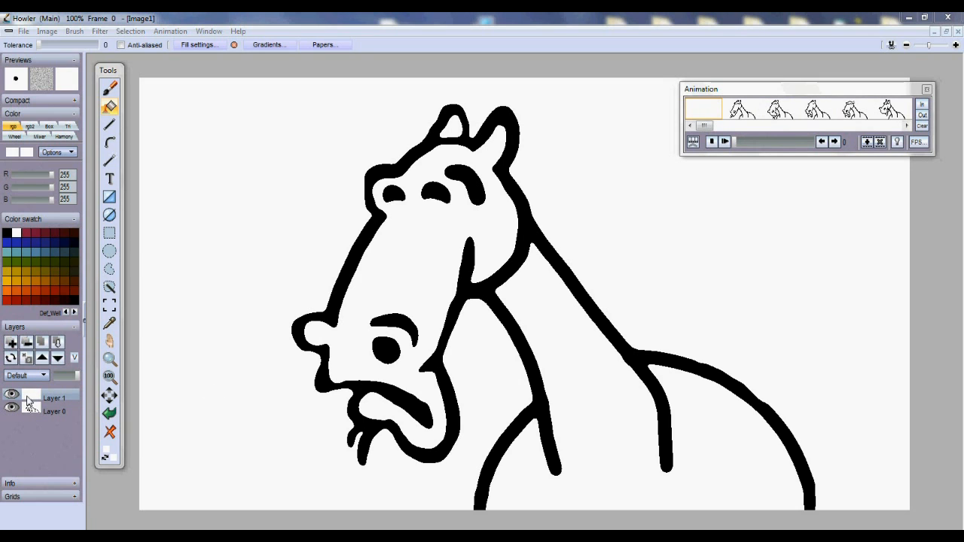
click(57, 358)
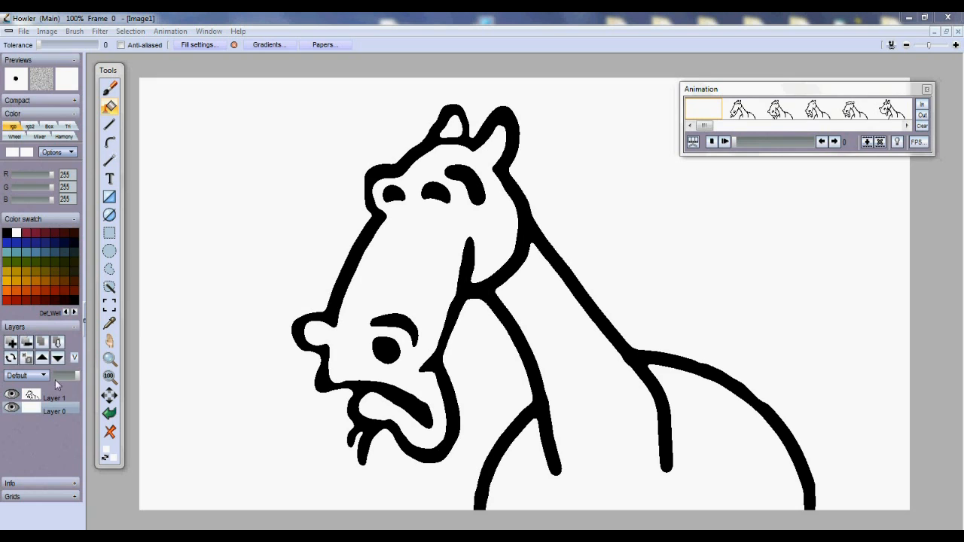
click(13, 396)
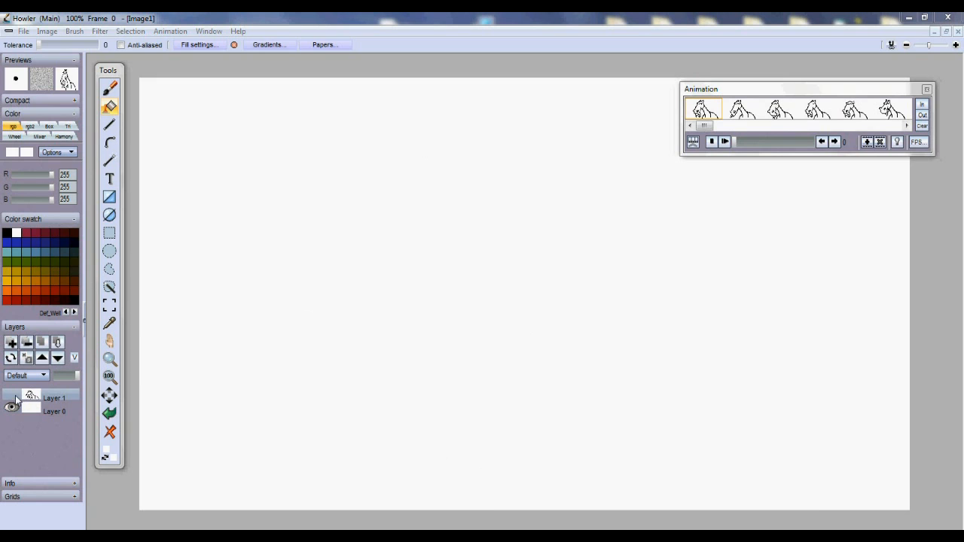
Set up black painting with the Brush tool and a Hard edge brush, size 20
click(7, 233)
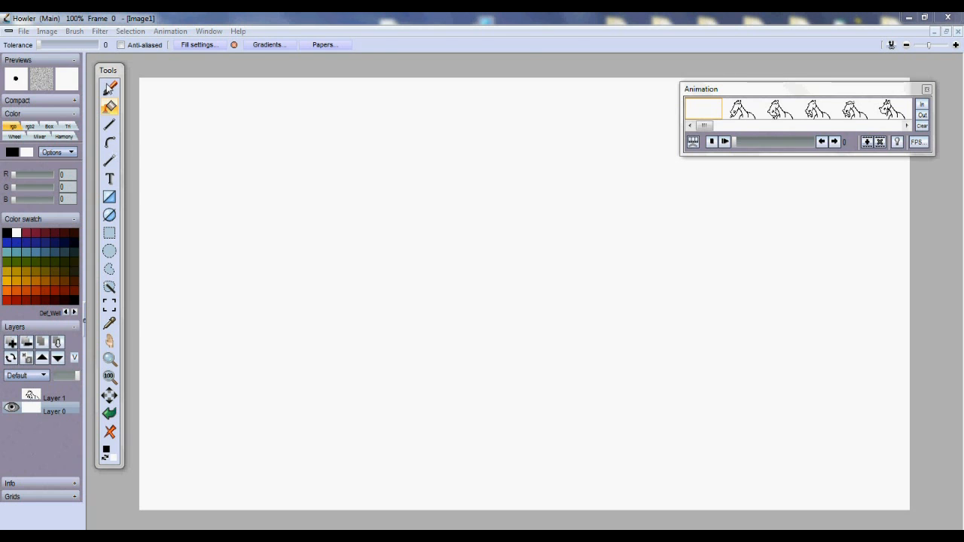
click(110, 88)
click(105, 47)
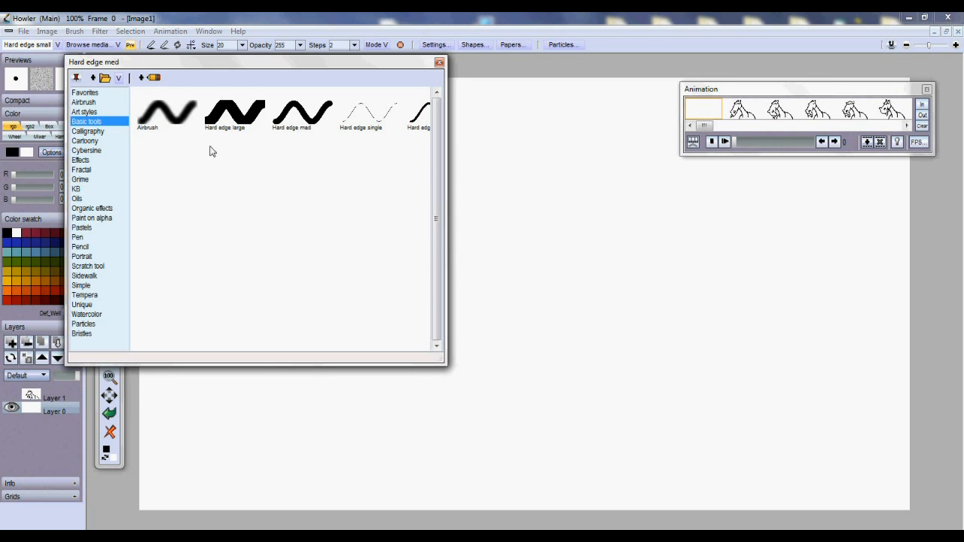
click(418, 121)
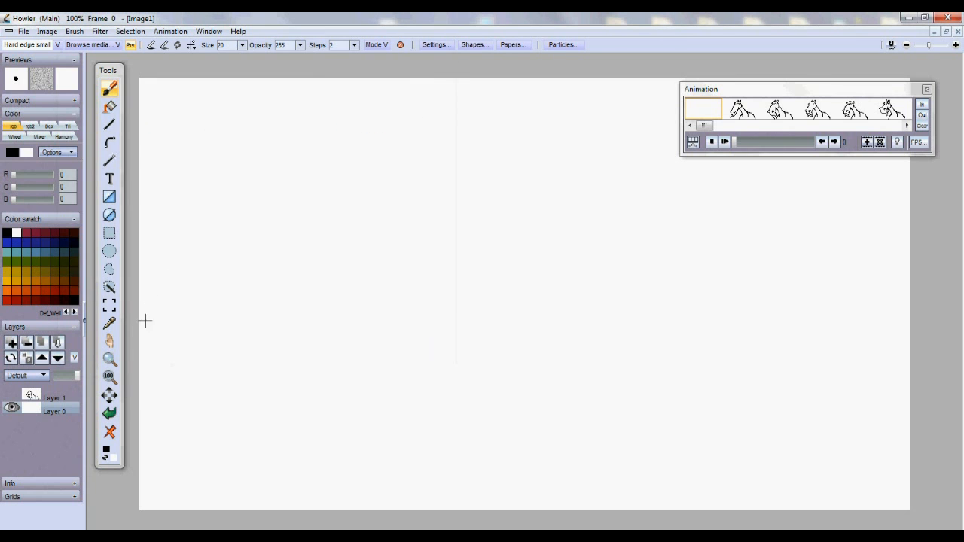
Brush black outlines of the ground line, the double-topped mesa and a tall cactus on Layer 0
mouse_move(139, 378)
mouse_down()
mouse_move(472, 359)
mouse_move(944, 369)
mouse_up()
mouse_move(184, 369)
mouse_down()
mouse_move(217, 173)
mouse_move(246, 194)
mouse_move(312, 176)
mouse_move(321, 251)
mouse_move(348, 311)
mouse_move(392, 253)
mouse_move(394, 194)
mouse_move(441, 197)
mouse_move(462, 232)
mouse_move(464, 288)
mouse_move(533, 365)
mouse_up()
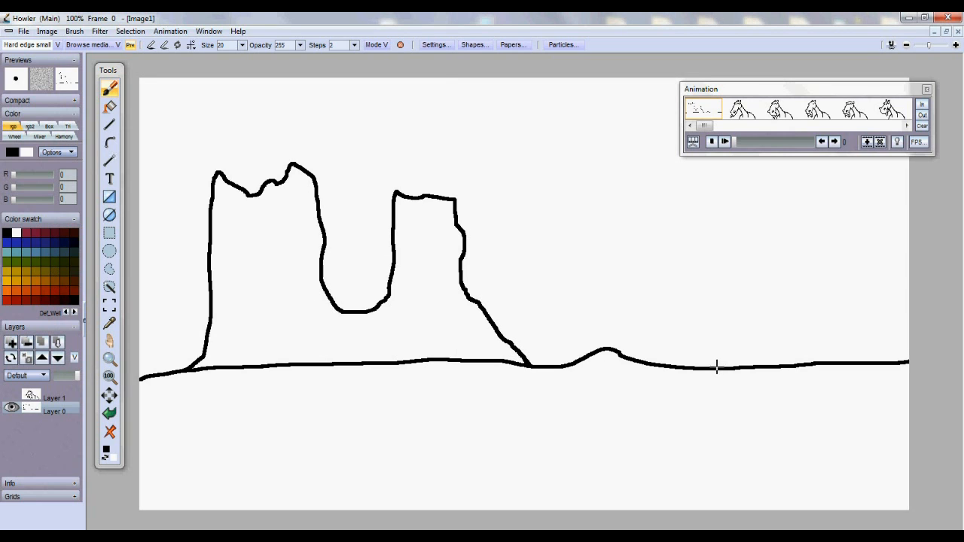
mouse_move(716, 367)
mouse_down()
mouse_move(725, 285)
mouse_move(698, 284)
mouse_move(705, 246)
mouse_move(718, 260)
mouse_move(721, 178)
mouse_move(734, 172)
mouse_move(742, 287)
mouse_move(756, 303)
mouse_move(773, 213)
mouse_move(785, 255)
mouse_move(779, 296)
mouse_move(769, 323)
mouse_move(752, 326)
mouse_move(751, 371)
mouse_up()
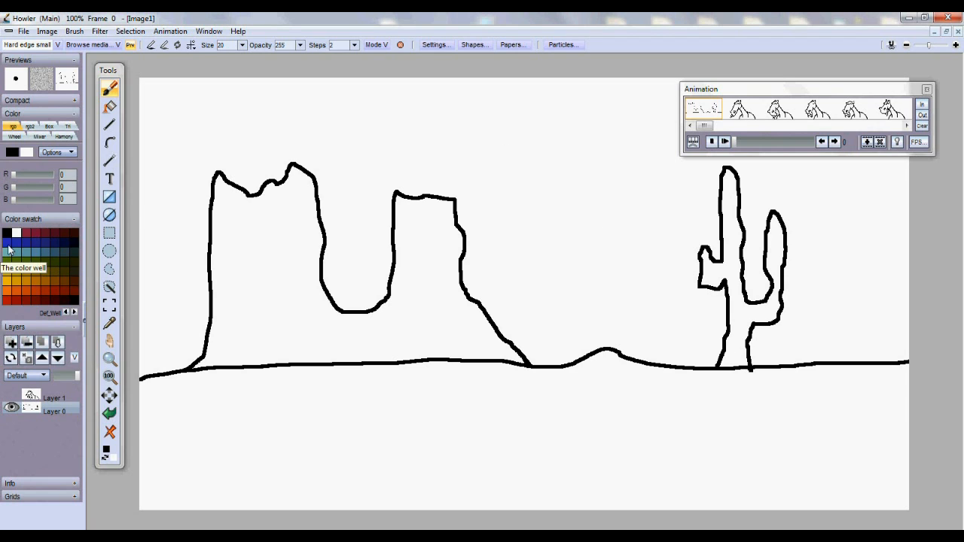
click(9, 255)
Bucket-fill the sky teal and the mesa gold
click(110, 106)
click(155, 173)
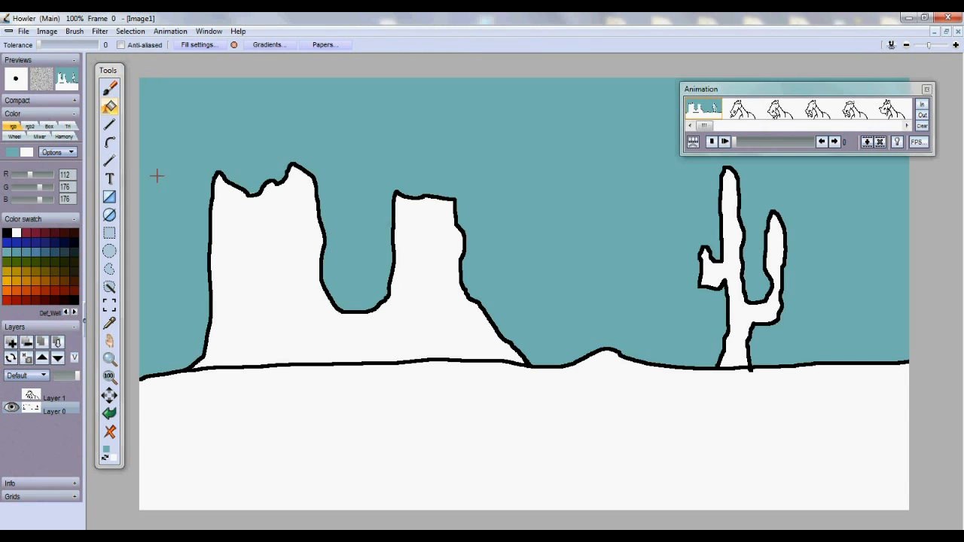
click(9, 278)
drag(42, 199, 25, 203)
click(286, 325)
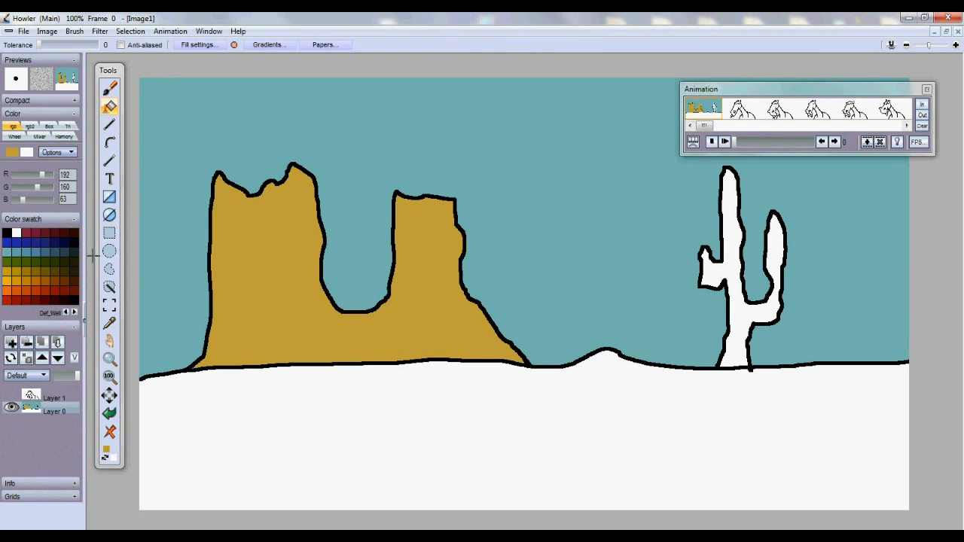
Fill the ground brown and the cactus dark gold, then return to a white brush
drag(24, 200, 33, 177)
click(238, 401)
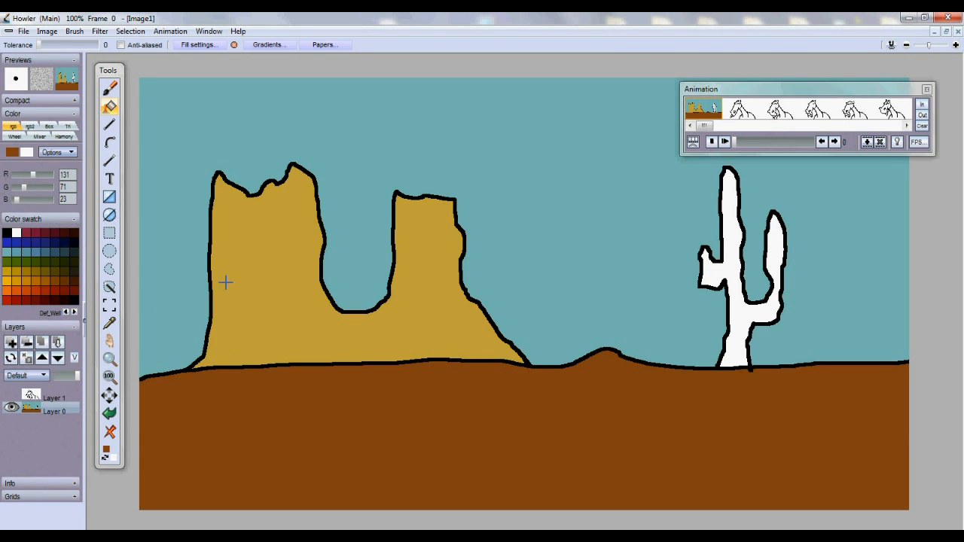
click(25, 275)
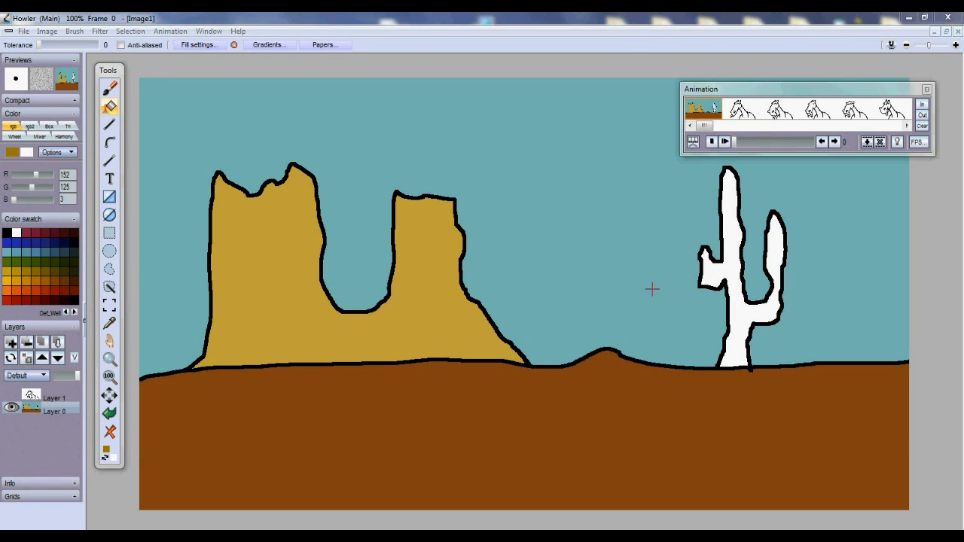
click(702, 277)
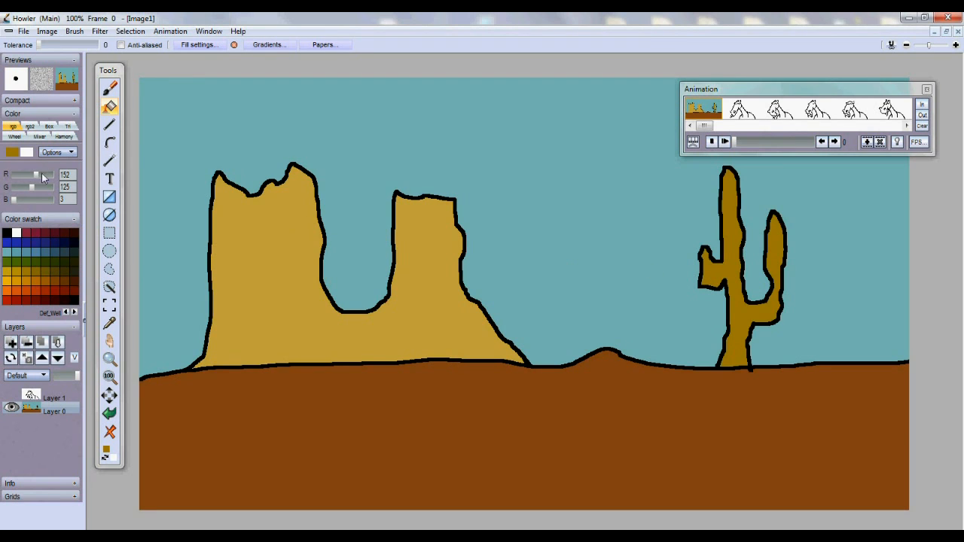
click(109, 89)
click(16, 233)
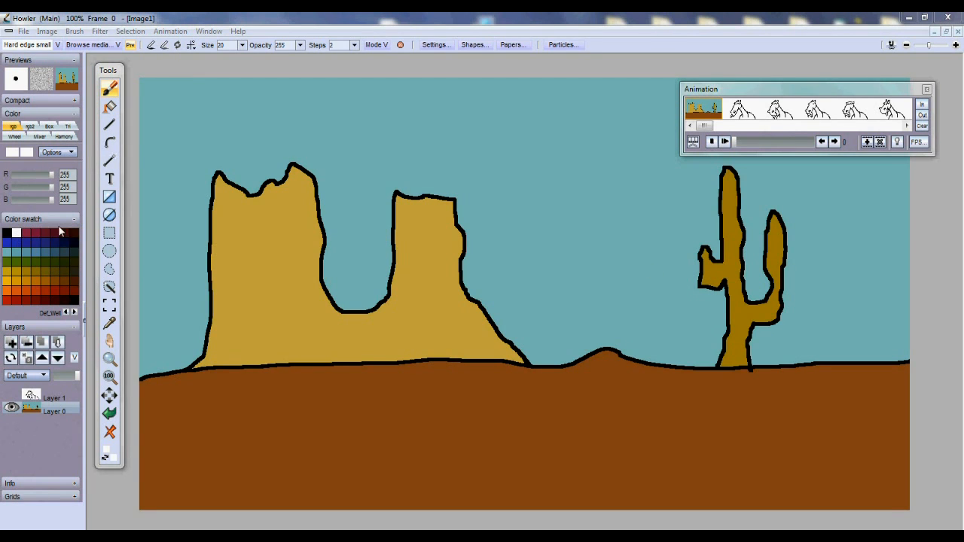
Draw and fill a solid white cloud in the teal sky, then reselect and show Layer 1
mouse_move(464, 159)
mouse_down()
mouse_move(528, 152)
mouse_move(571, 113)
mouse_move(639, 128)
mouse_move(678, 167)
mouse_move(459, 168)
mouse_move(462, 157)
mouse_move(497, 169)
mouse_up()
click(109, 106)
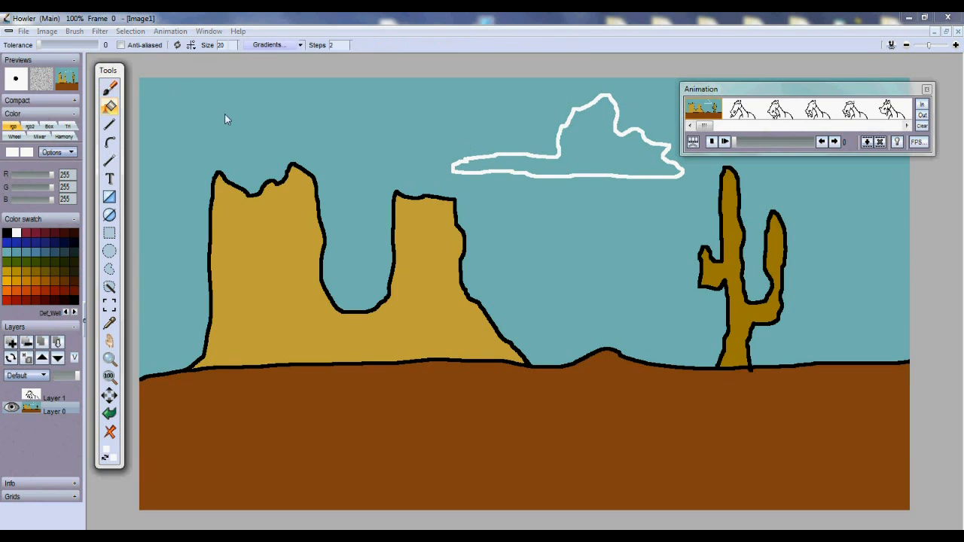
click(633, 158)
click(113, 89)
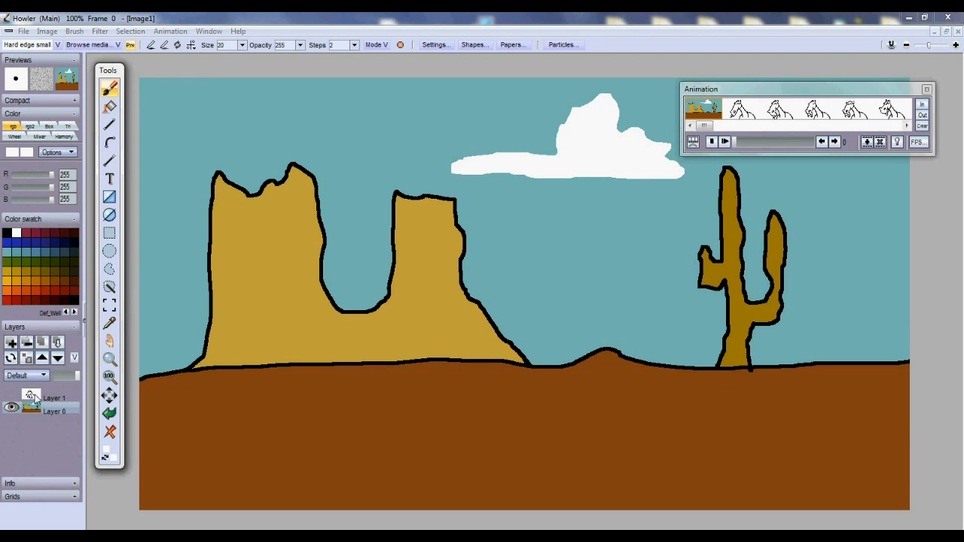
click(30, 400)
click(13, 395)
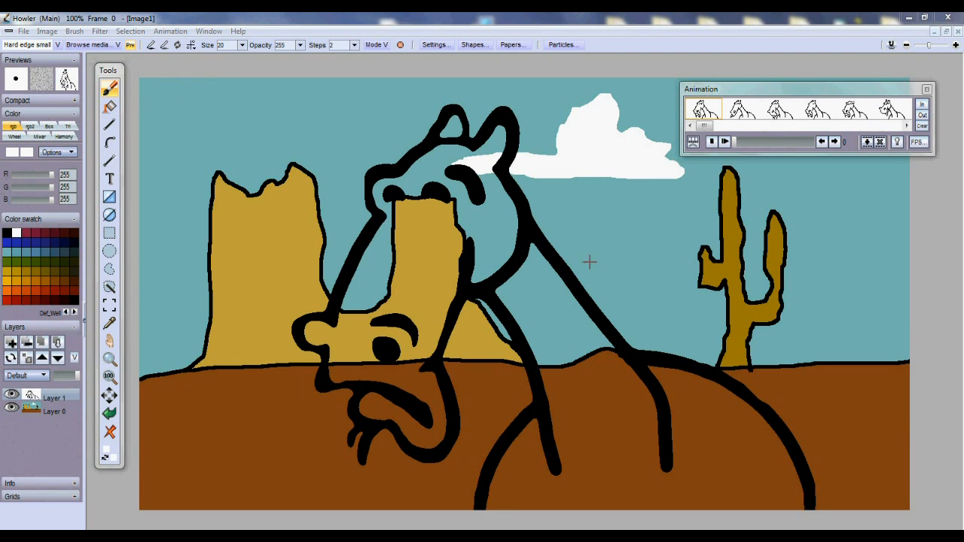
Hide the desert layer and render a Green 0 colour adjustment across all 11 horse frames
click(726, 142)
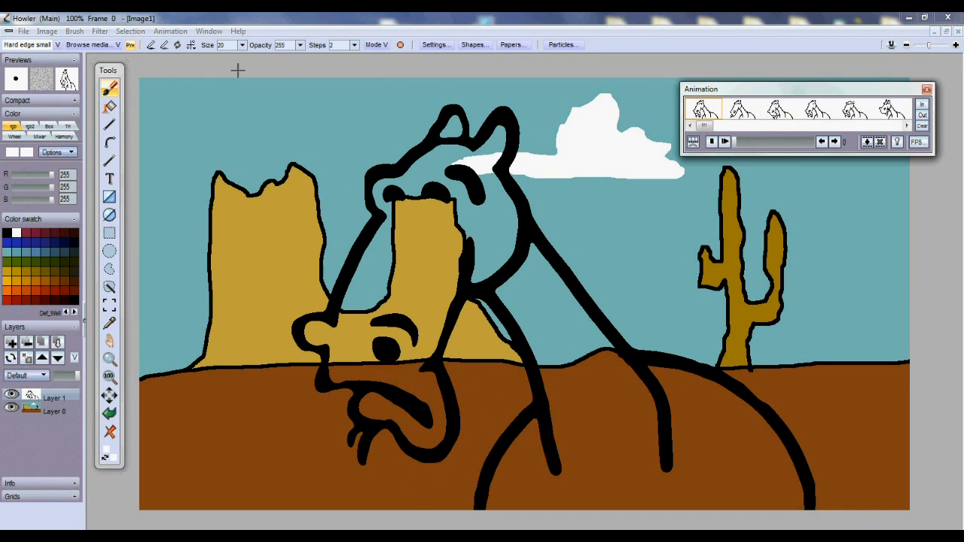
click(11, 408)
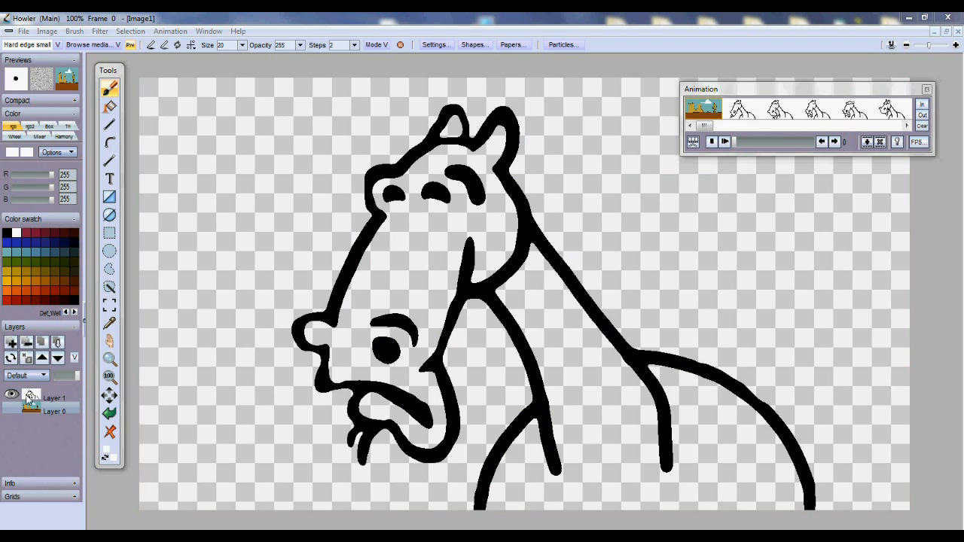
click(162, 33)
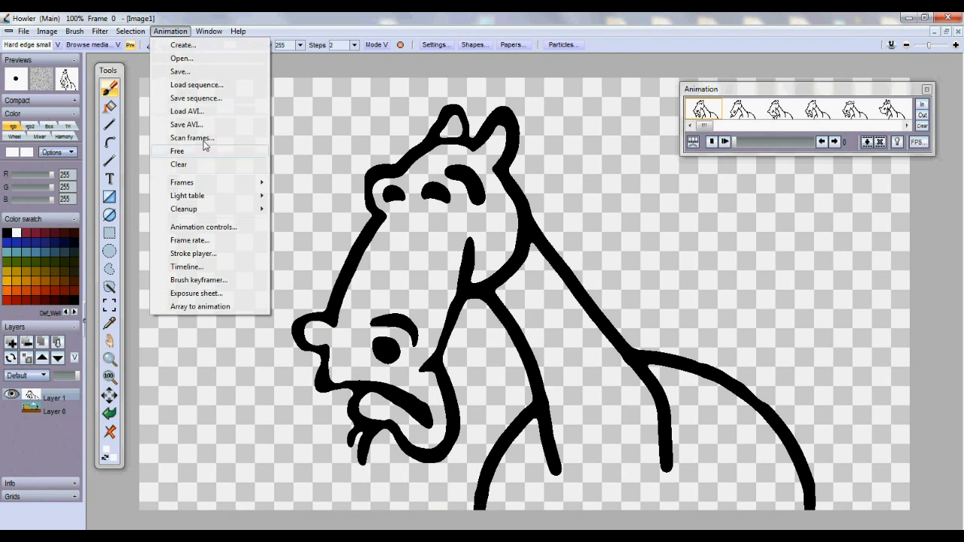
click(200, 266)
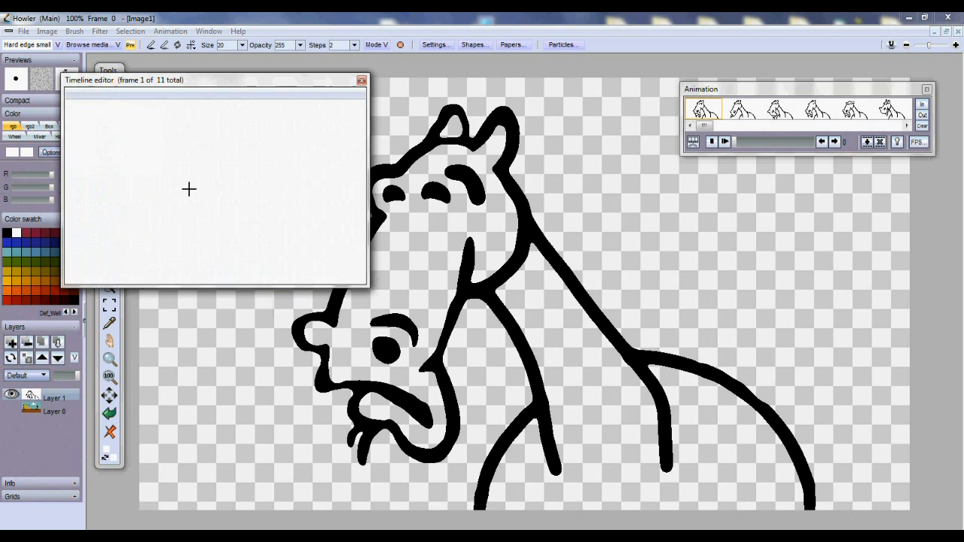
click(224, 211)
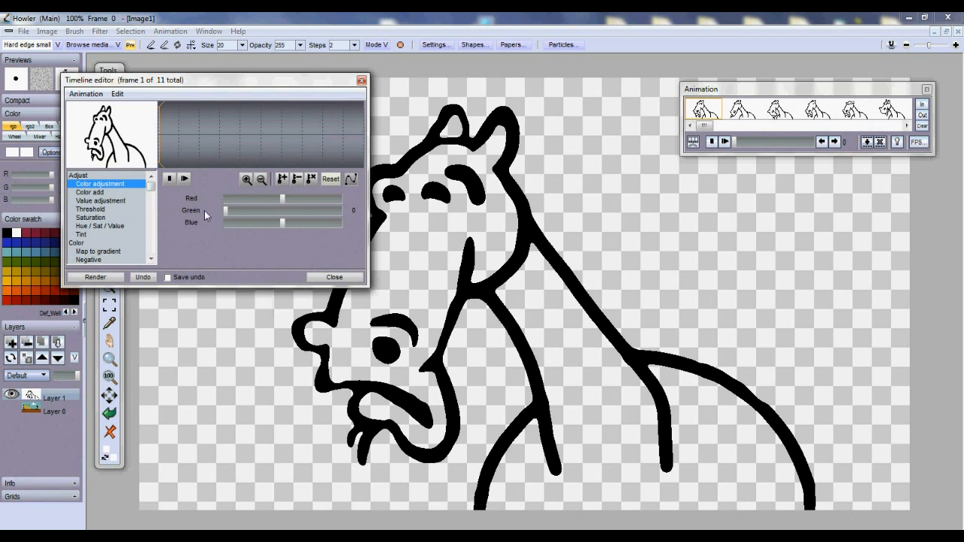
click(117, 278)
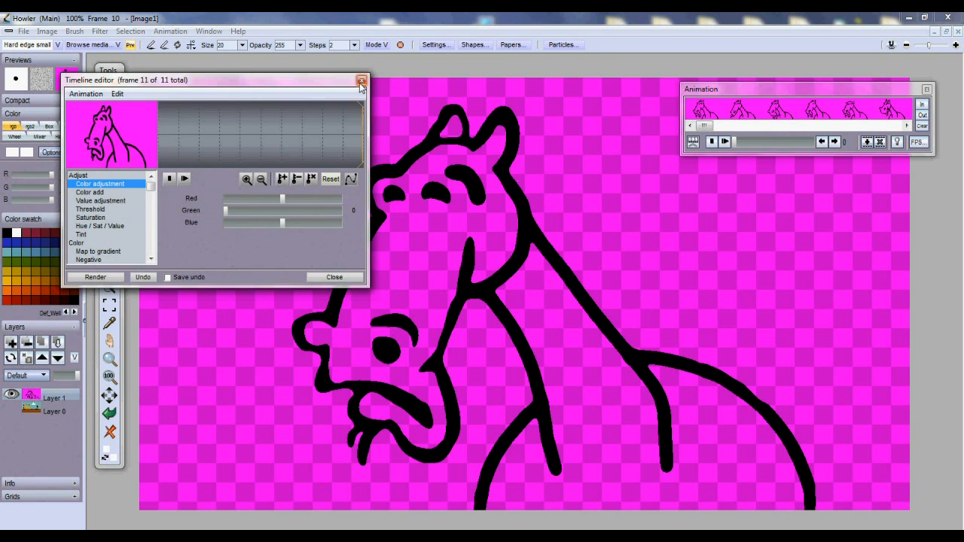
click(362, 80)
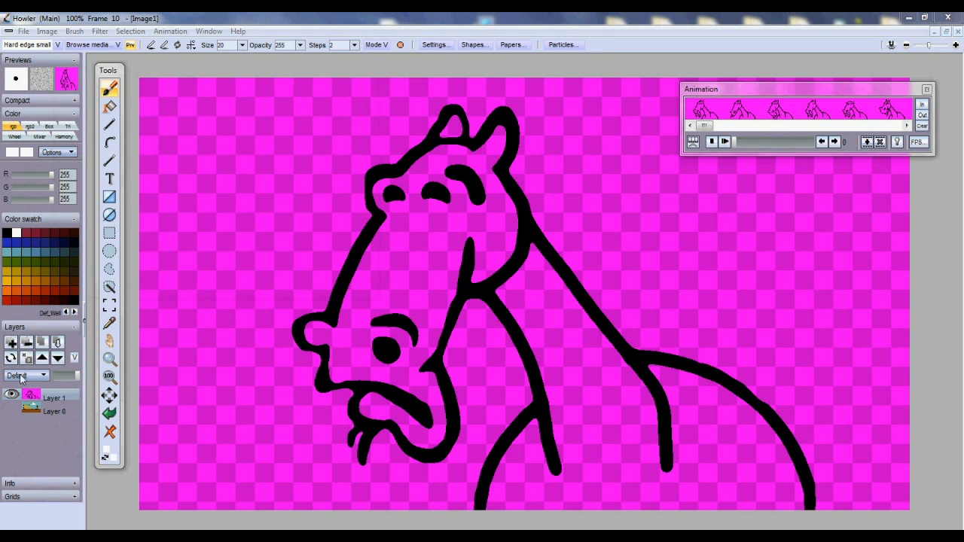
Set Layer 1's blend mode to Drop magenta, show the desert layer, and scrub the frames
right_click(31, 395)
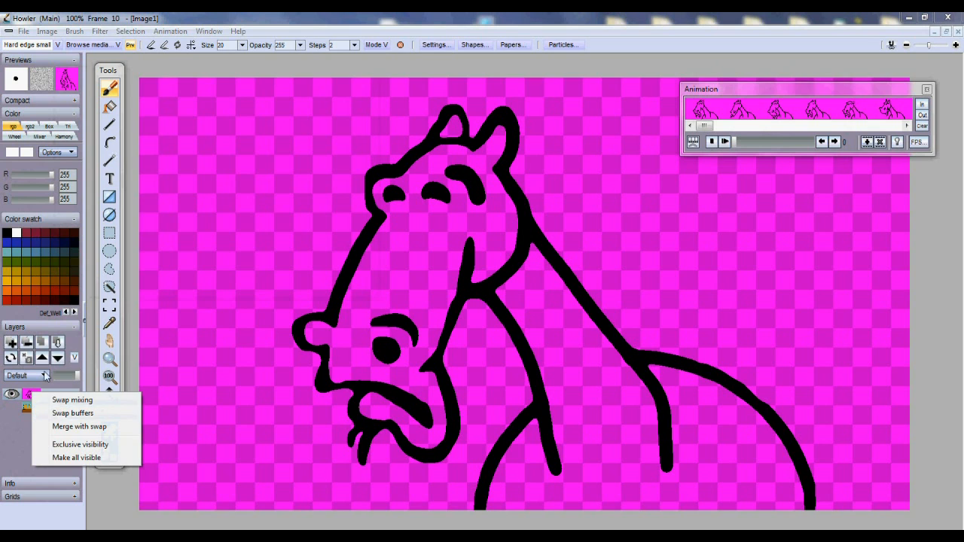
click(28, 378)
click(30, 375)
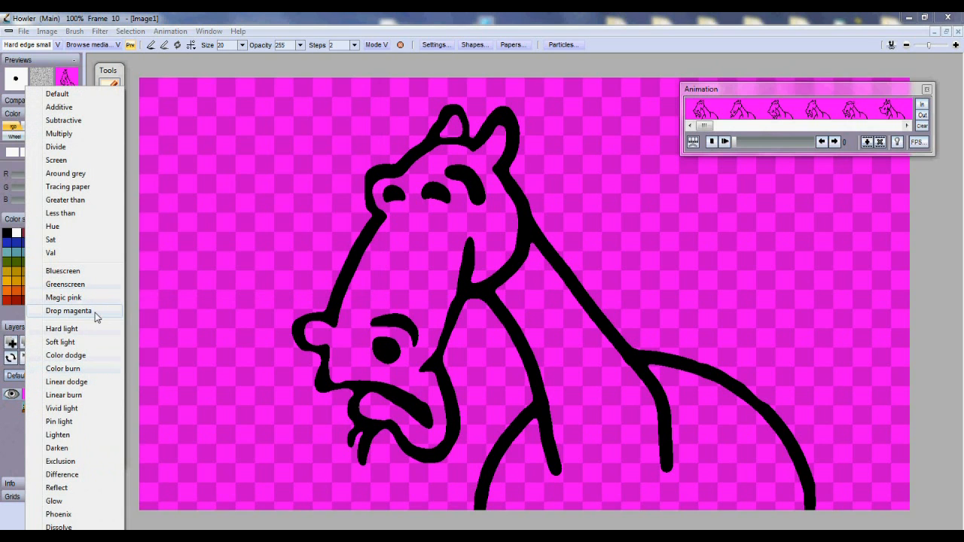
click(68, 311)
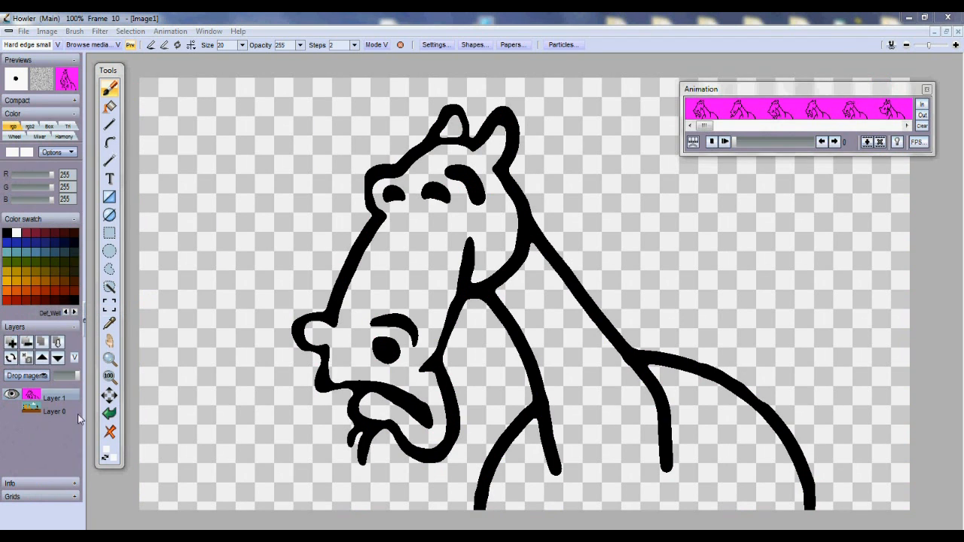
click(20, 411)
click(13, 409)
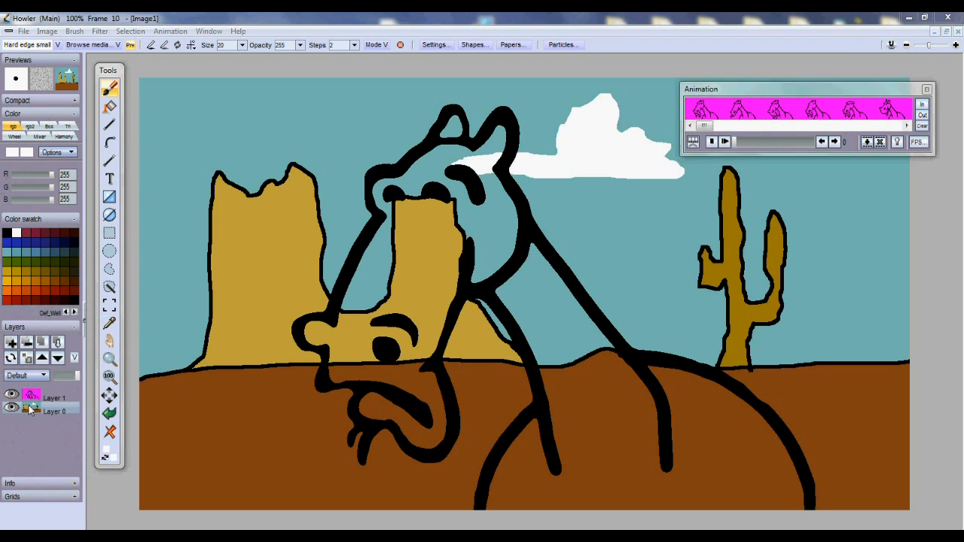
click(34, 400)
mouse_move(736, 143)
mouse_down()
mouse_move(784, 143)
mouse_move(734, 143)
mouse_up()
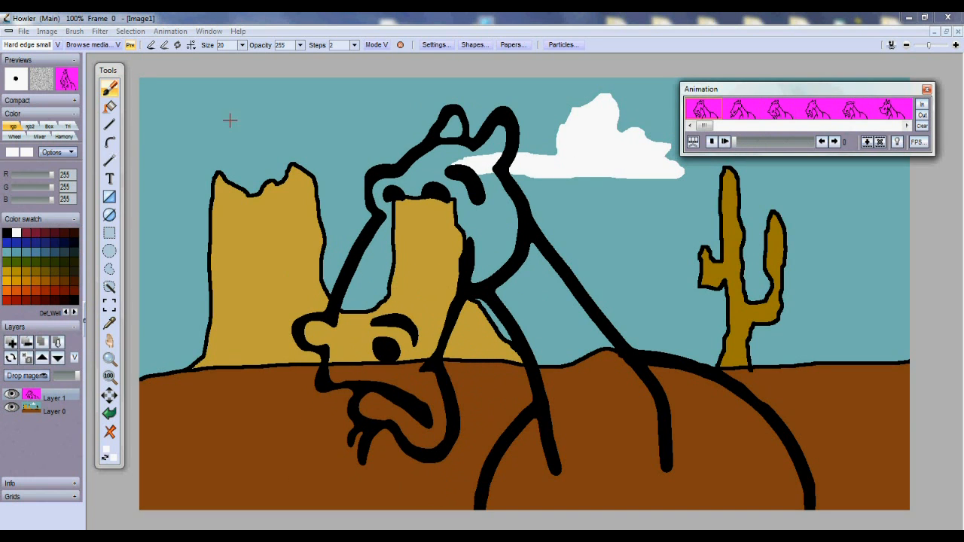
Mix a pale lavender paint colour of R 235, G 235, B 255
click(111, 88)
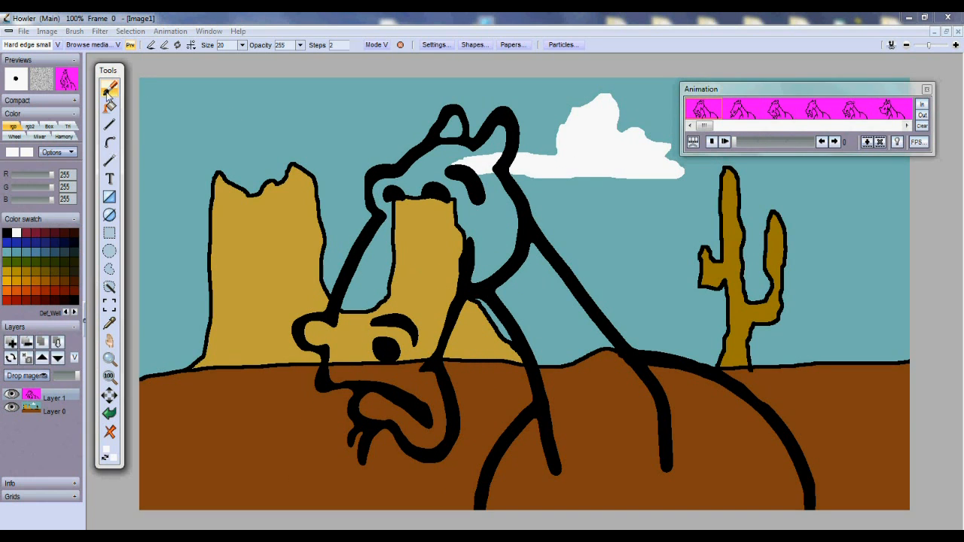
click(17, 235)
click(43, 187)
mouse_move(50, 175)
mouse_down()
mouse_move(51, 187)
mouse_move(51, 179)
mouse_up()
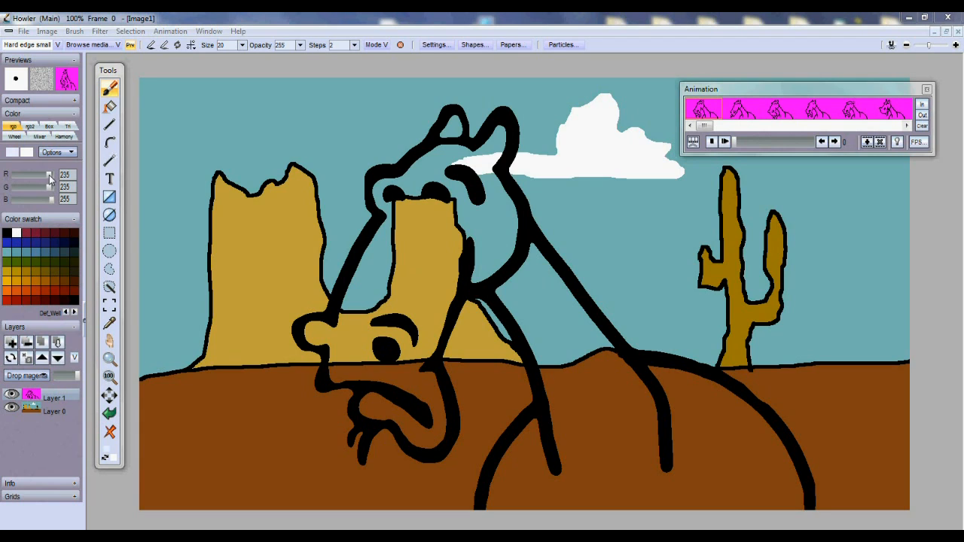
Bucket-fill the horse's head, body and left ear lavender in frames 0 and 1
click(110, 107)
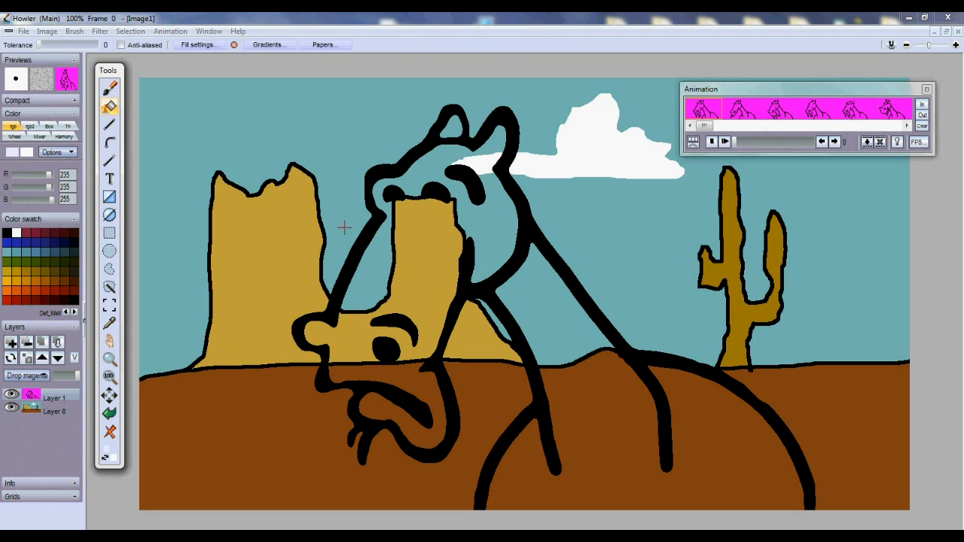
click(423, 247)
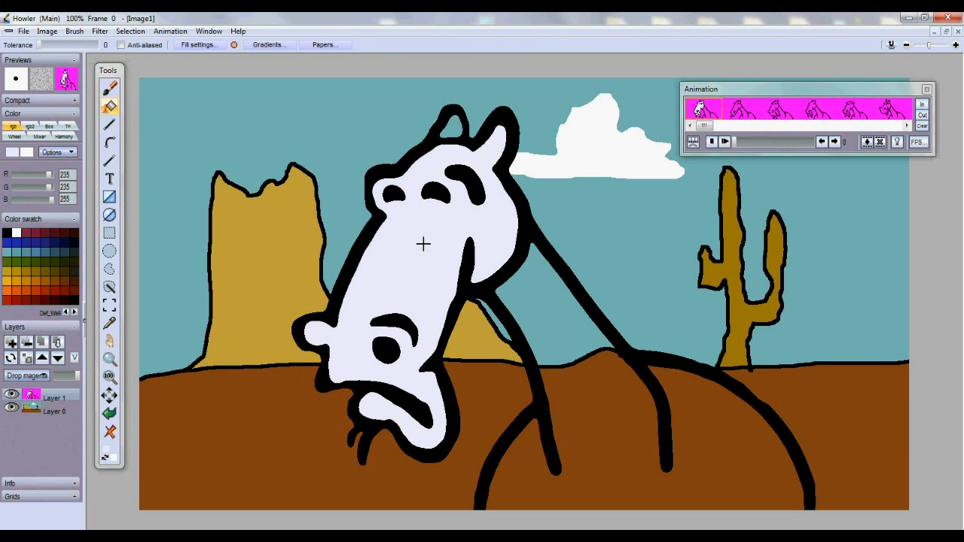
click(541, 331)
click(449, 132)
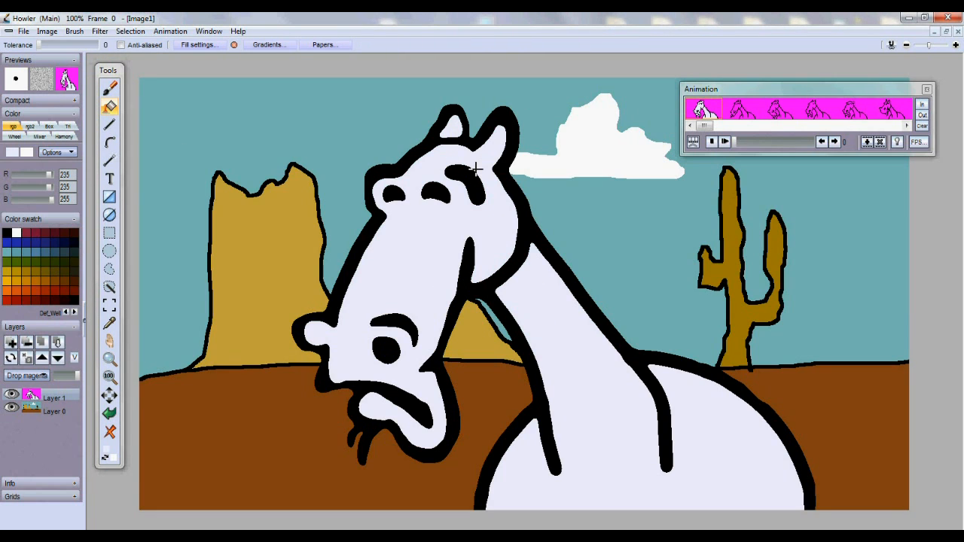
key(Right)
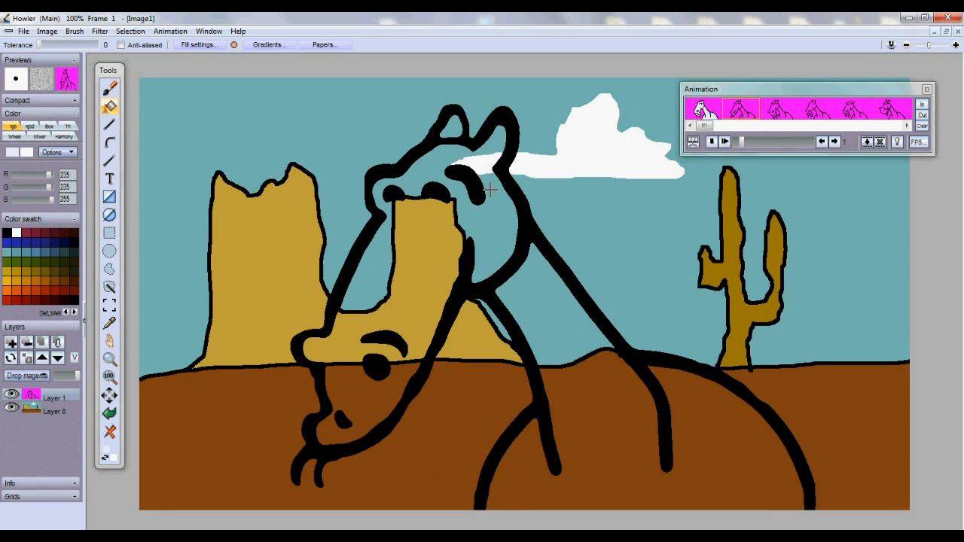
click(482, 239)
click(452, 132)
click(537, 315)
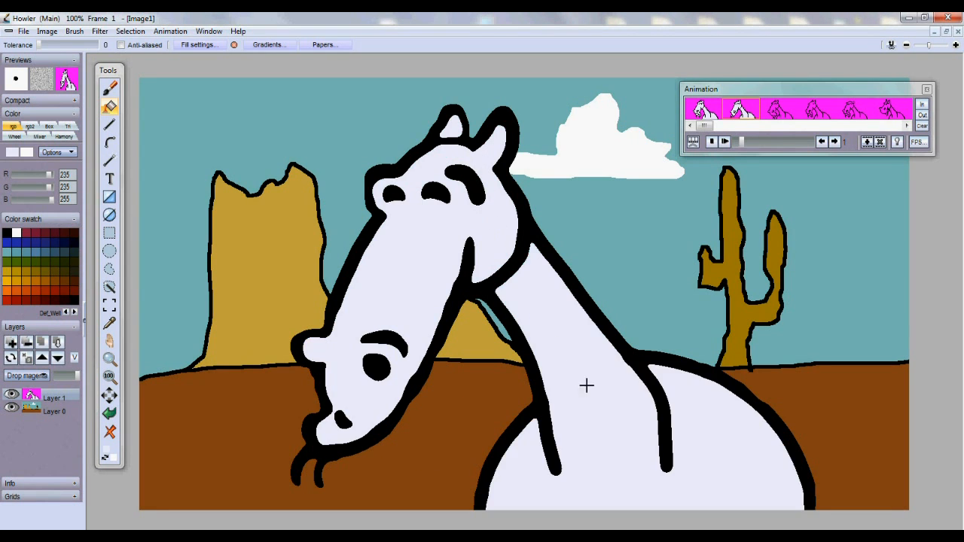
Fill the horse's head and body in frames 2 through 4
key(Right)
click(429, 250)
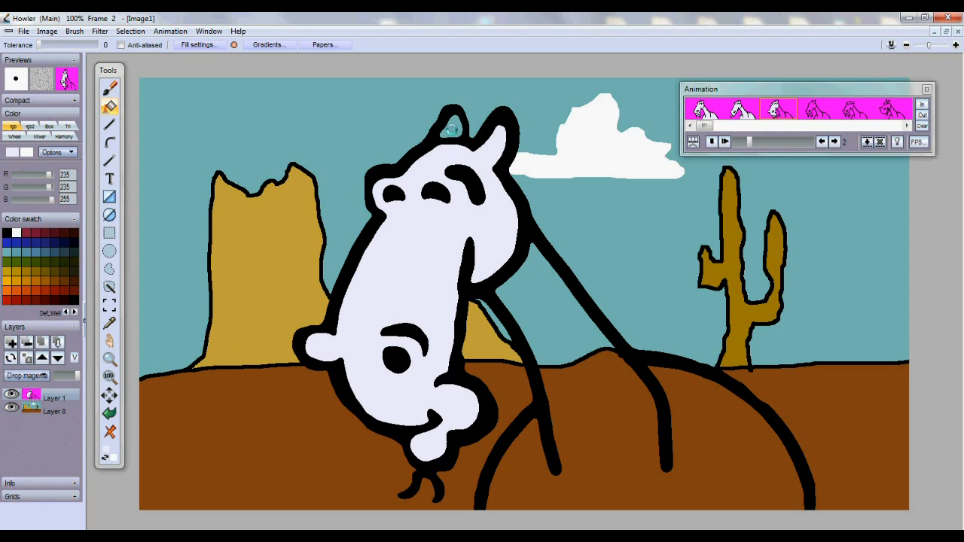
click(529, 300)
key(Right)
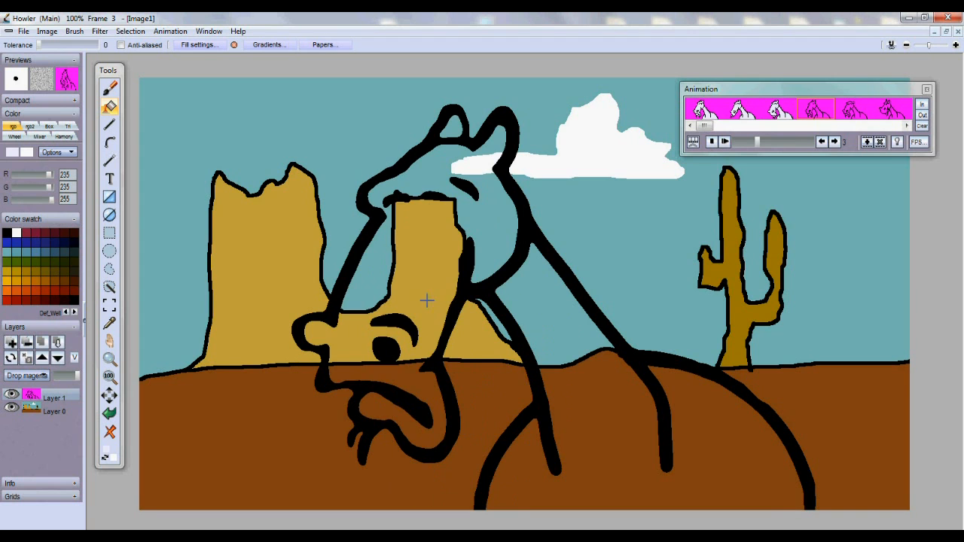
click(403, 285)
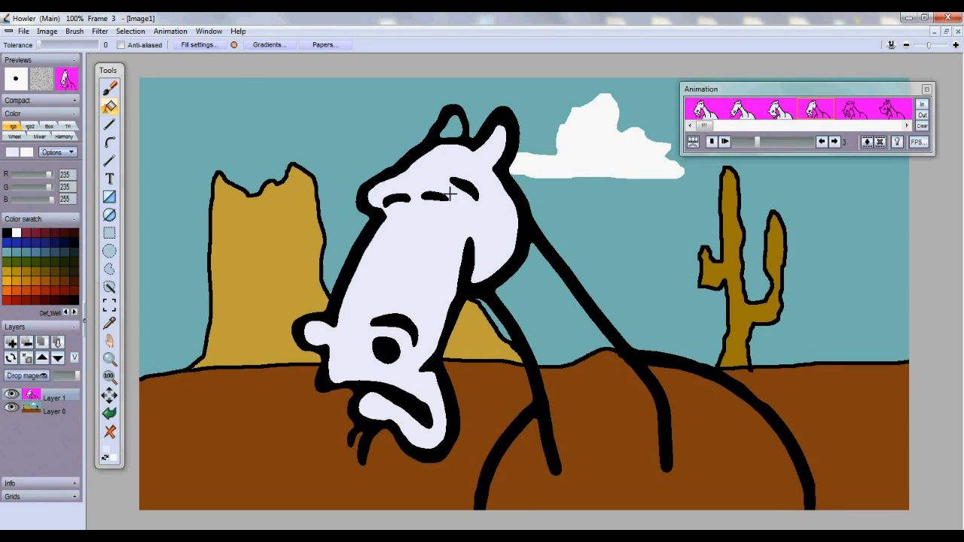
click(516, 302)
key(Right)
click(428, 244)
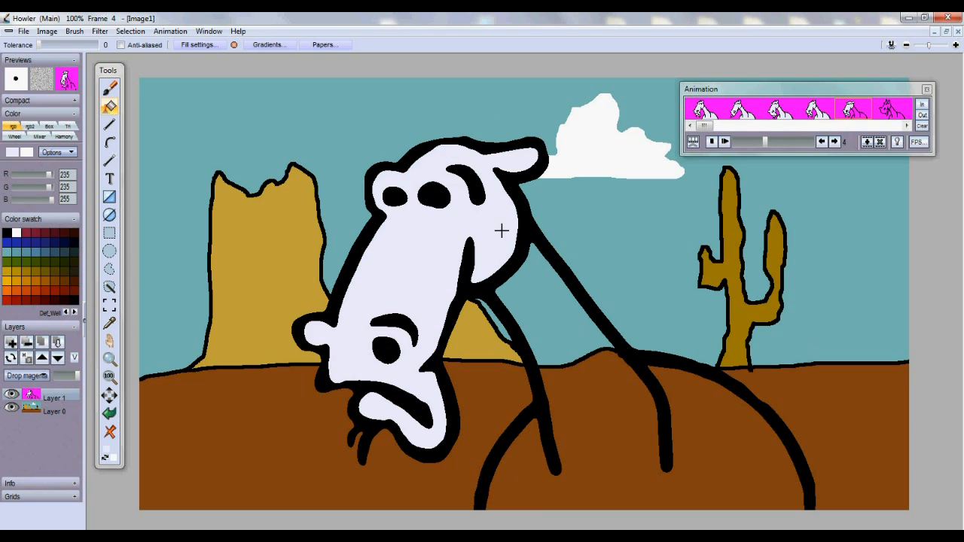
click(528, 305)
Fill the nose, head, body, chin and left ear in frames 5 and 6
key(Right)
click(422, 282)
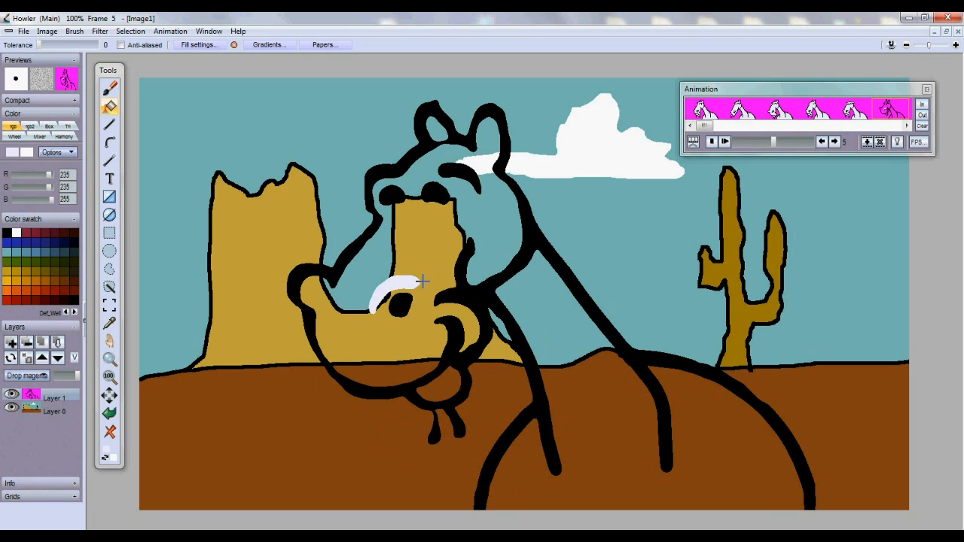
click(470, 289)
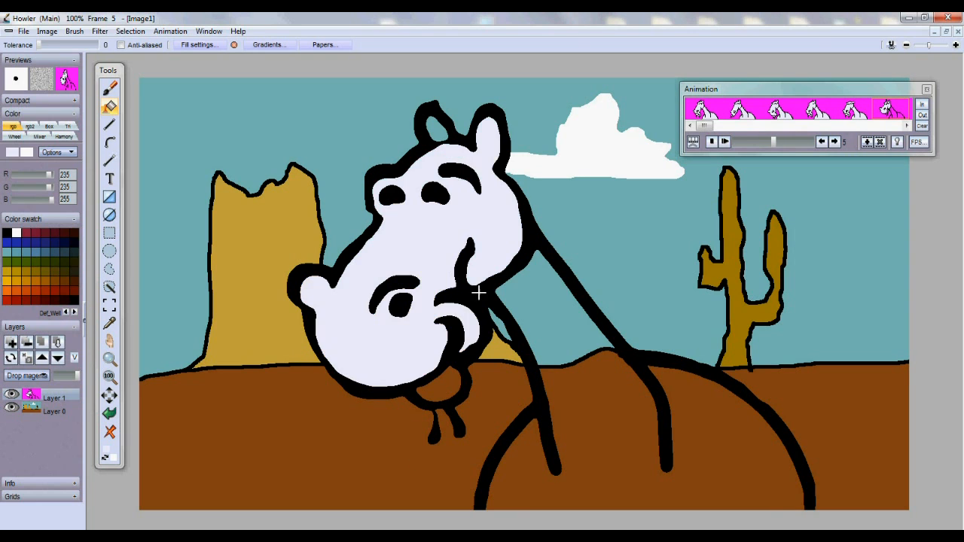
click(530, 308)
click(439, 391)
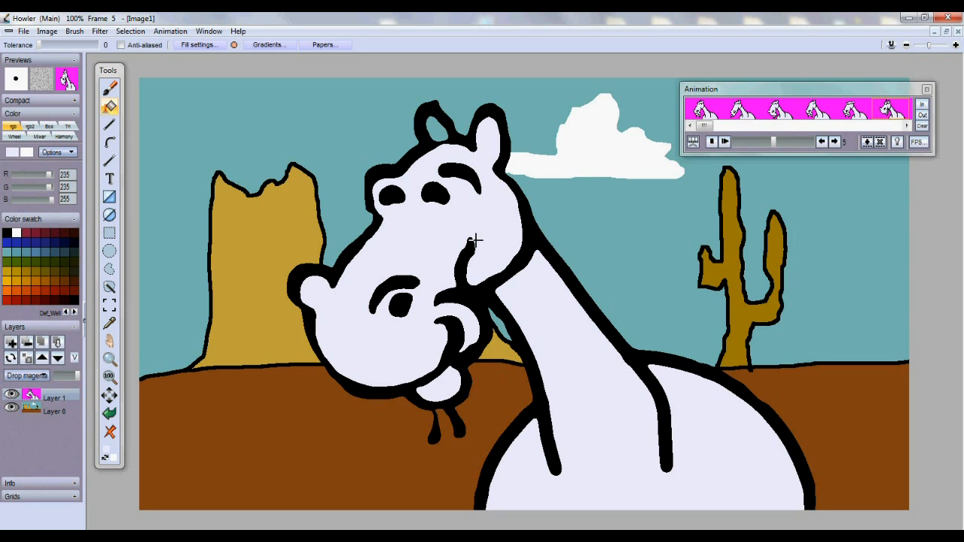
click(440, 138)
key(Right)
click(394, 334)
click(536, 337)
click(459, 380)
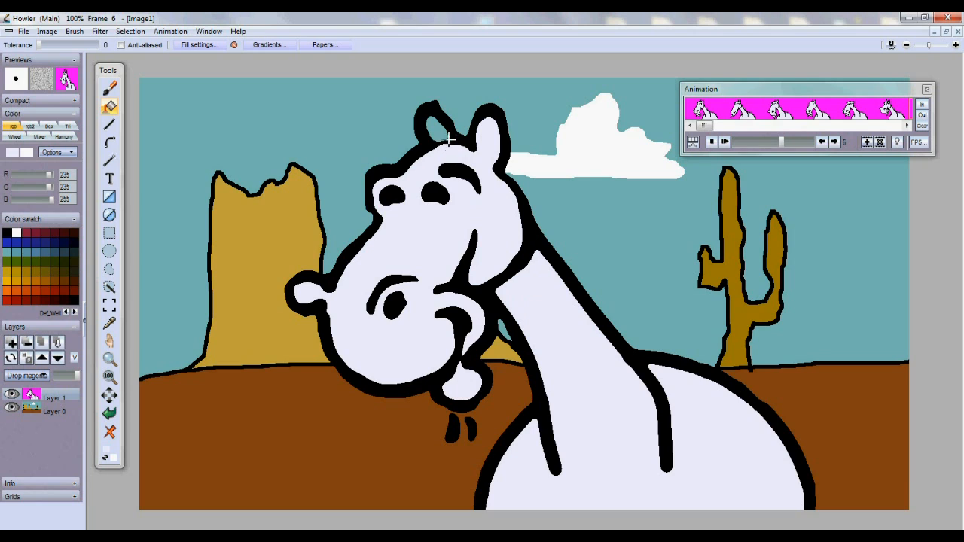
click(444, 137)
Fill the body, head, chin, cheek curl and left ear in frames 7 and 8
key(Right)
click(540, 319)
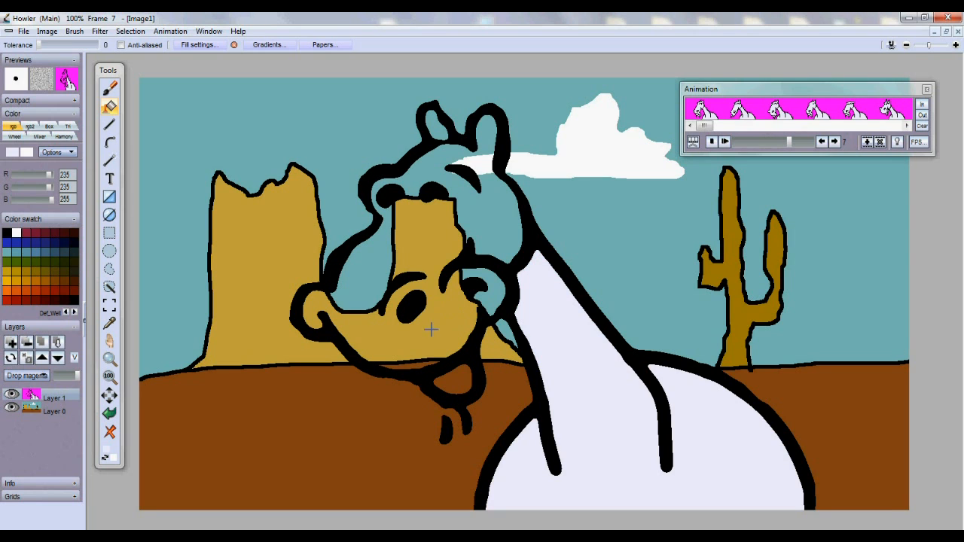
click(431, 330)
click(458, 380)
click(439, 135)
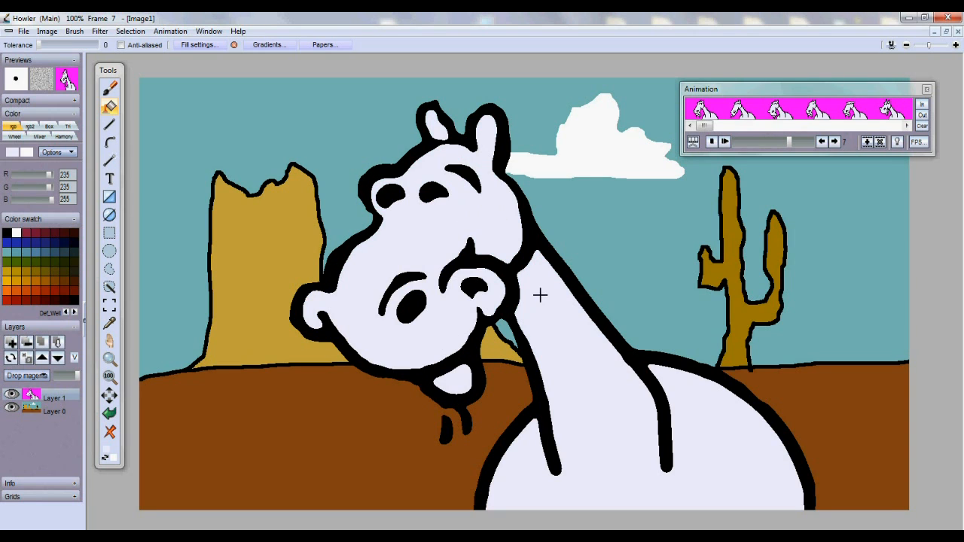
key(Right)
click(559, 351)
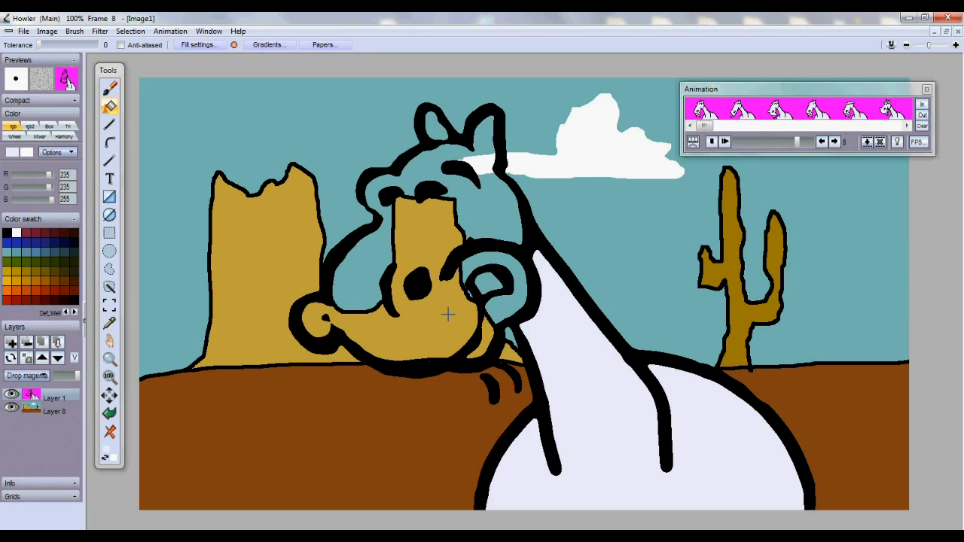
click(474, 245)
click(483, 279)
click(440, 132)
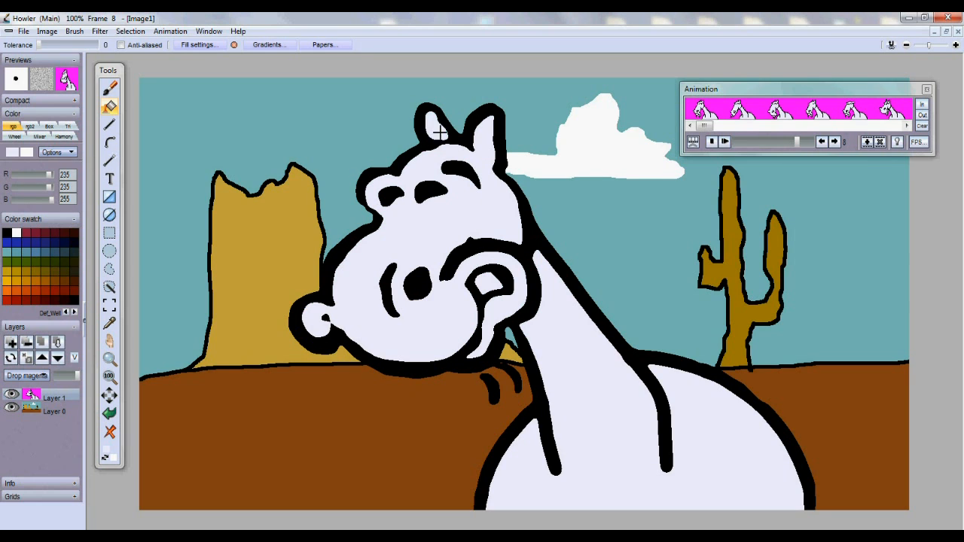
Fill the body, head and left ear in frames 9 and 10
key(Right)
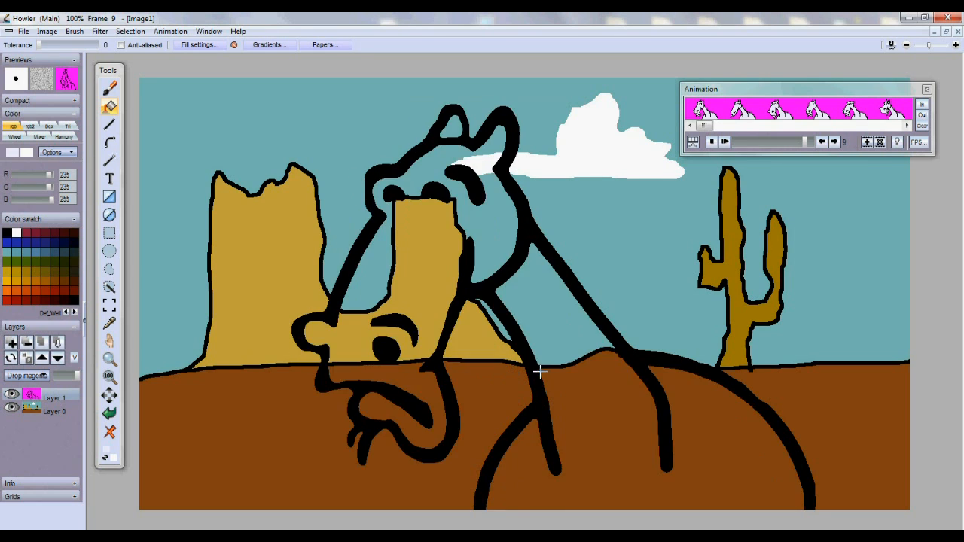
click(551, 368)
click(422, 272)
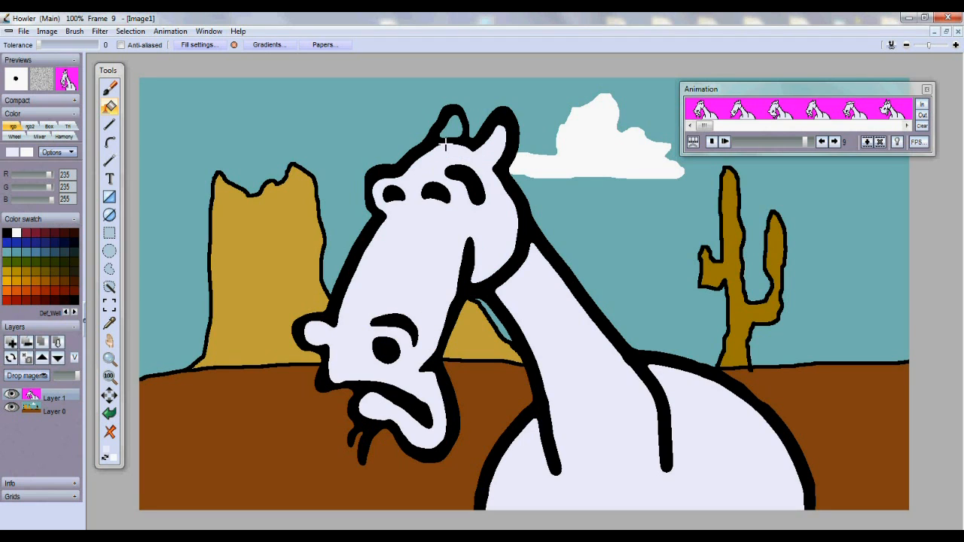
key(Right)
click(610, 411)
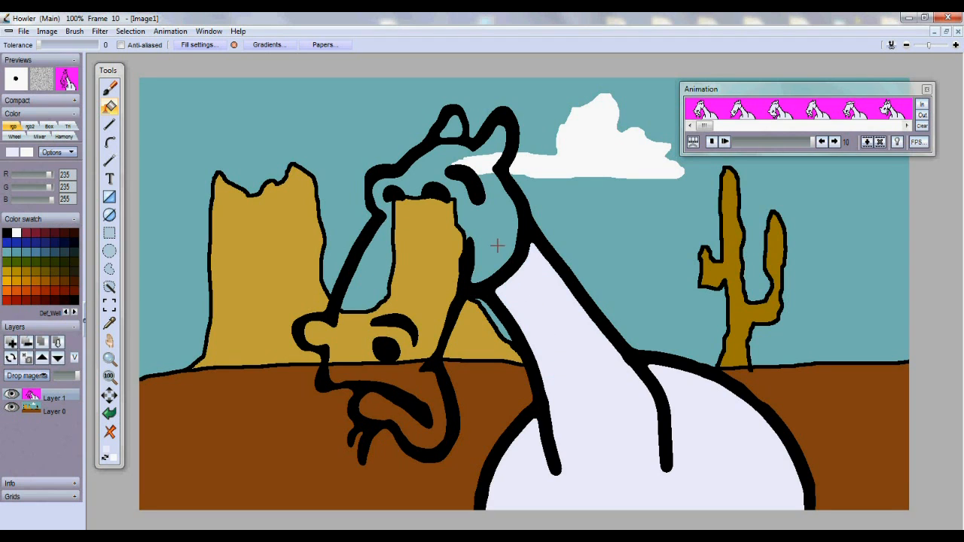
click(460, 202)
click(448, 140)
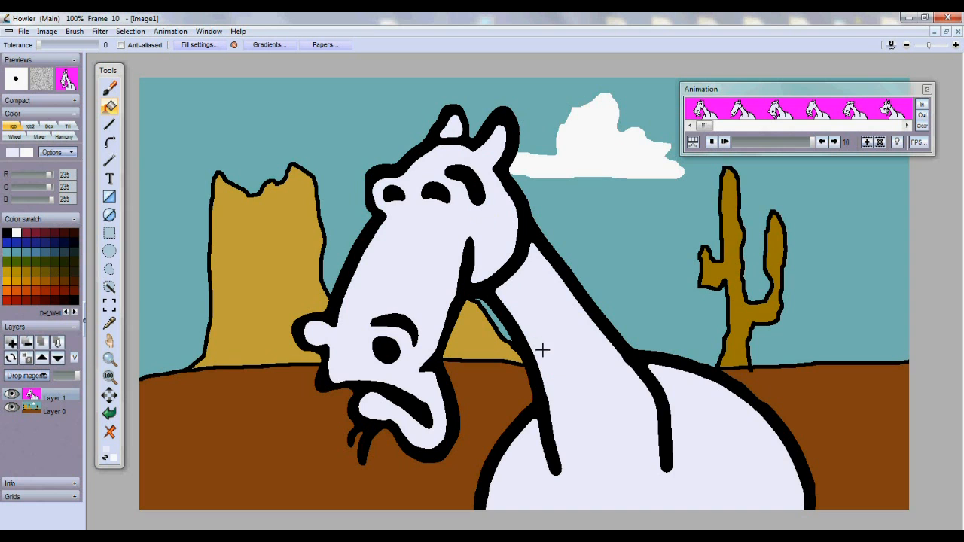
drag(798, 150, 720, 151)
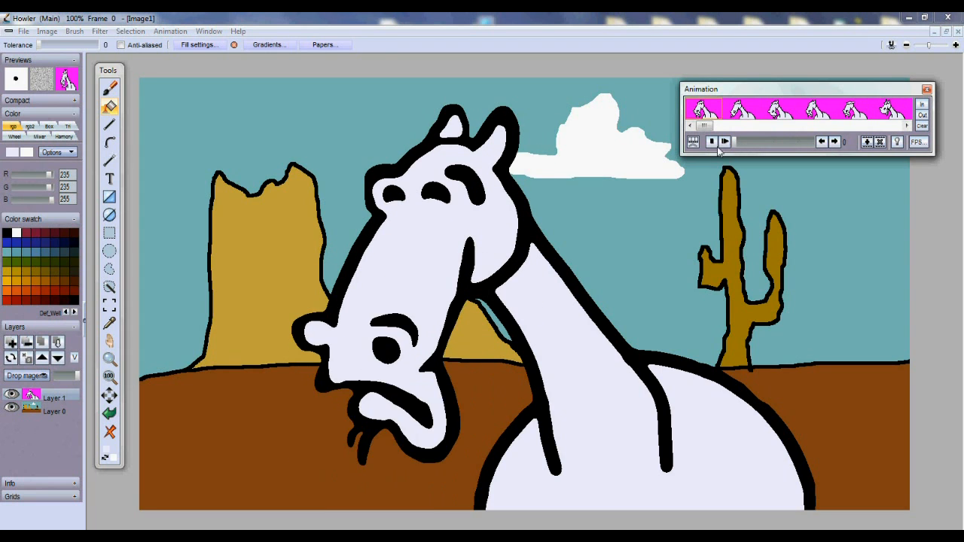
click(179, 34)
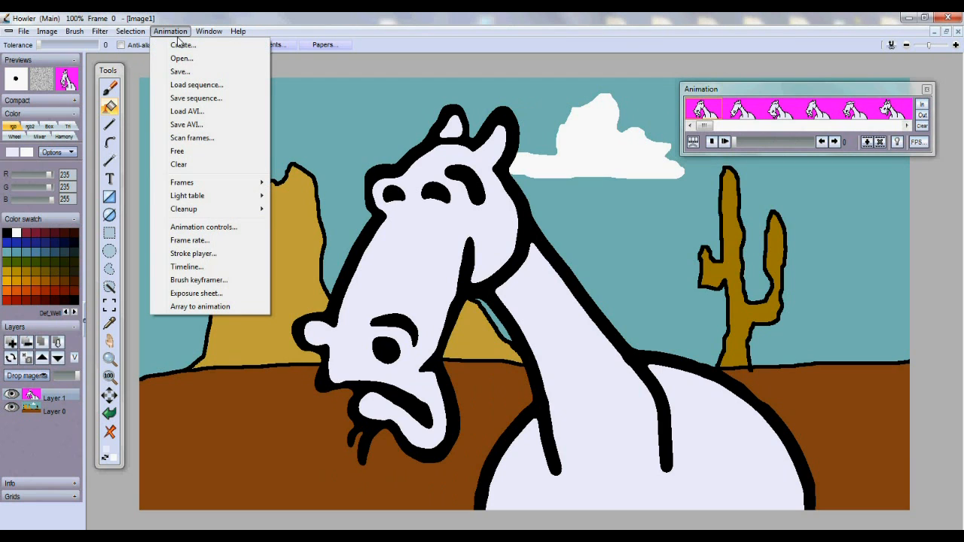
click(218, 270)
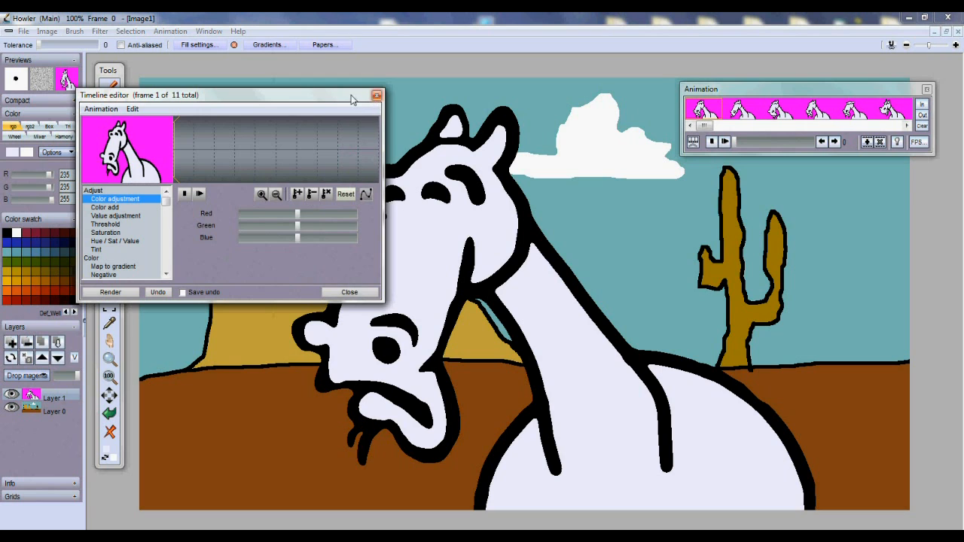
click(377, 96)
click(171, 30)
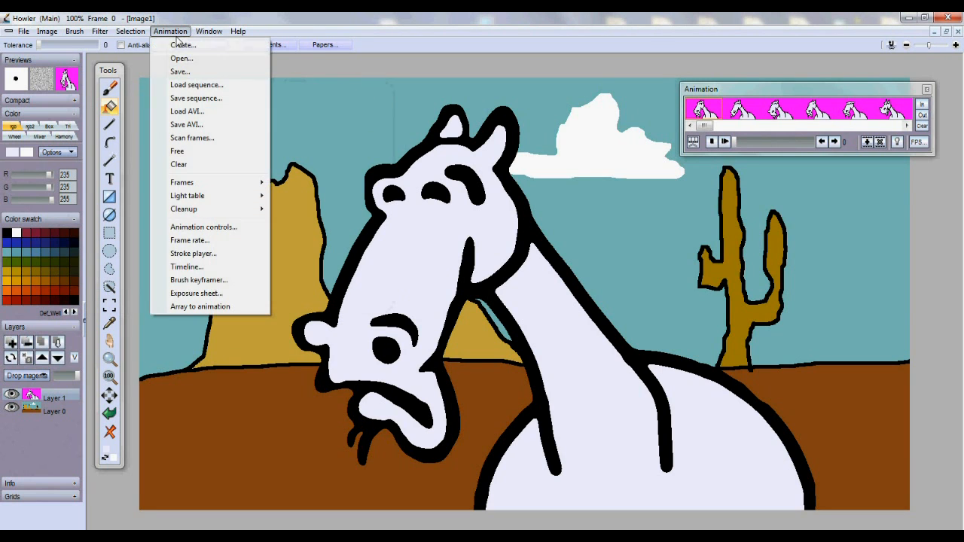
Open the Exposure Sheet, move it aside, and start Camera > Frame painter with 60 frames
click(211, 294)
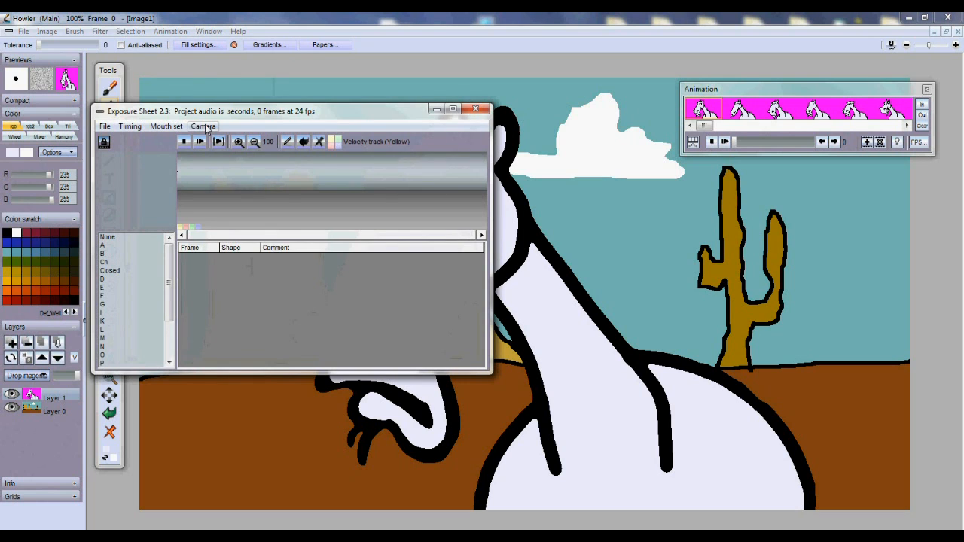
drag(206, 128, 173, 231)
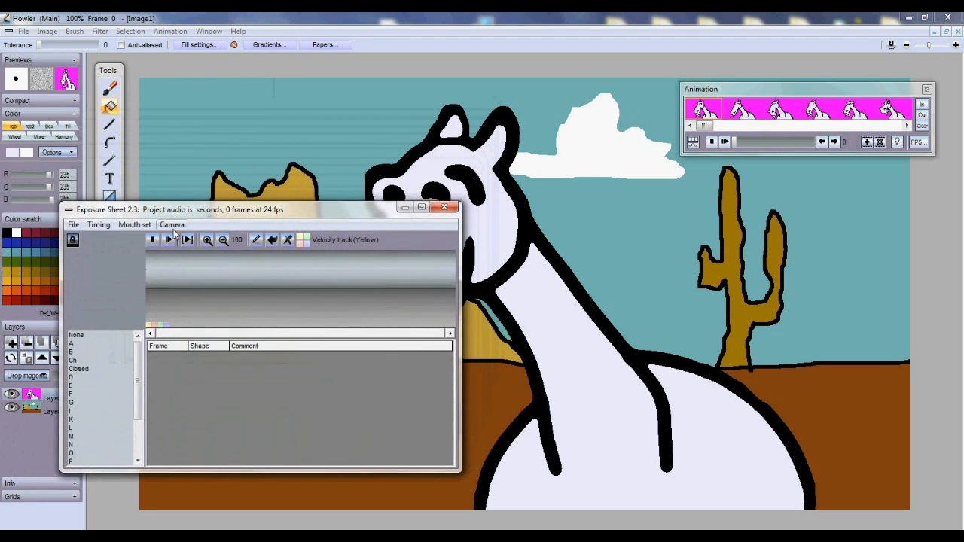
click(173, 227)
click(181, 241)
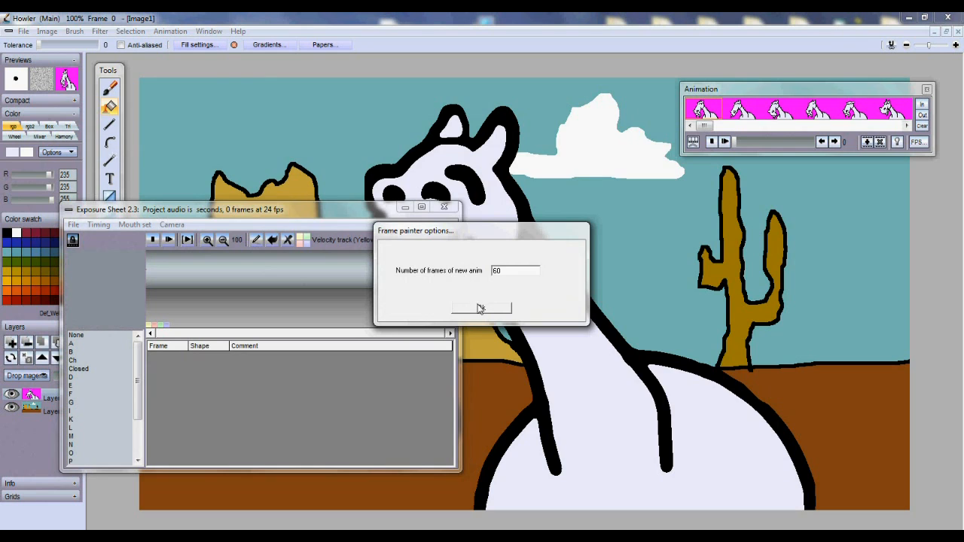
Accept 60 frames and paint horse cells 0, 1 and 2 into film frames 0–5
click(481, 308)
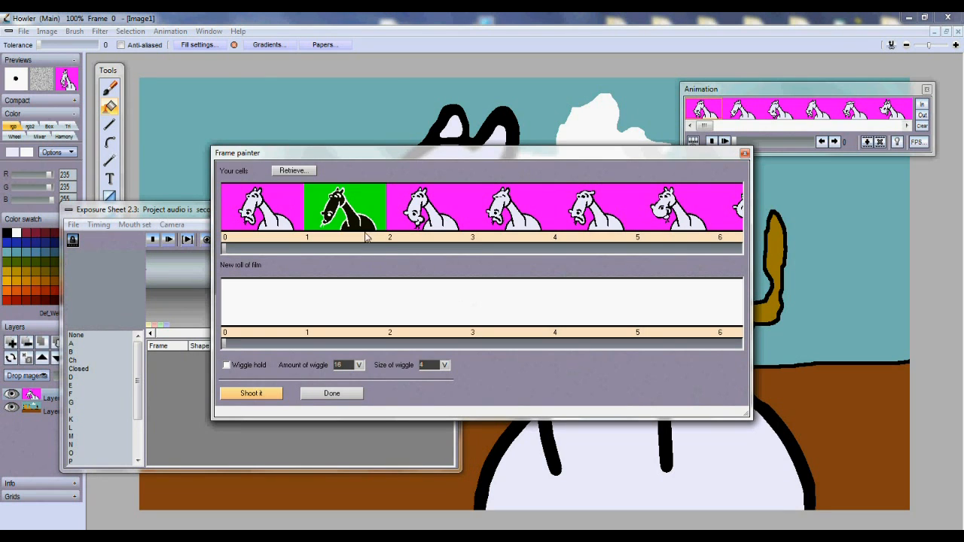
click(278, 221)
drag(261, 307, 328, 310)
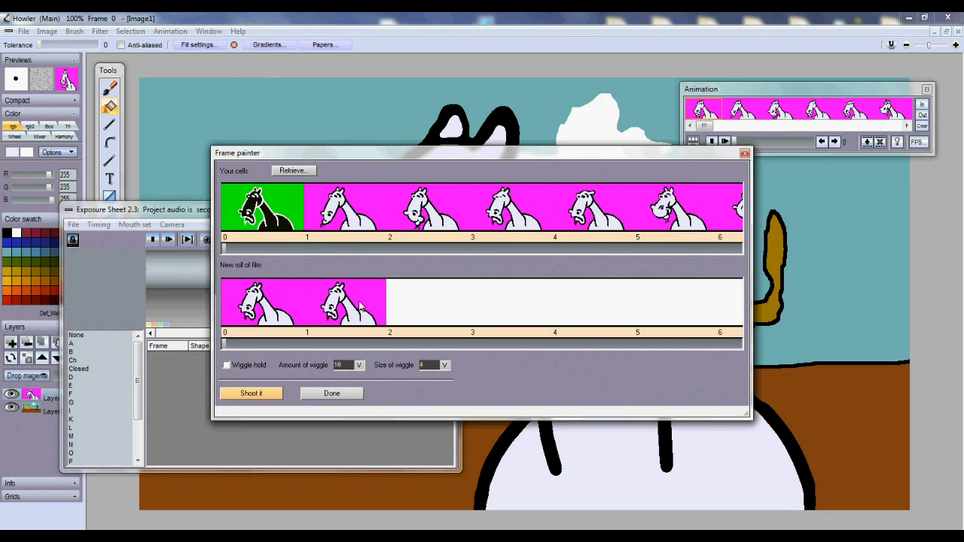
click(348, 223)
drag(396, 305, 471, 310)
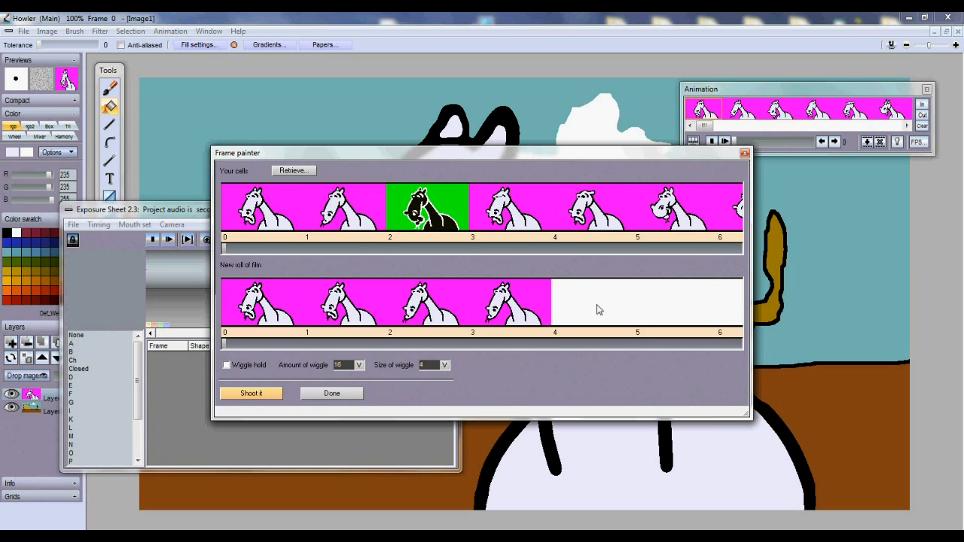
drag(597, 310, 674, 309)
drag(234, 345, 251, 343)
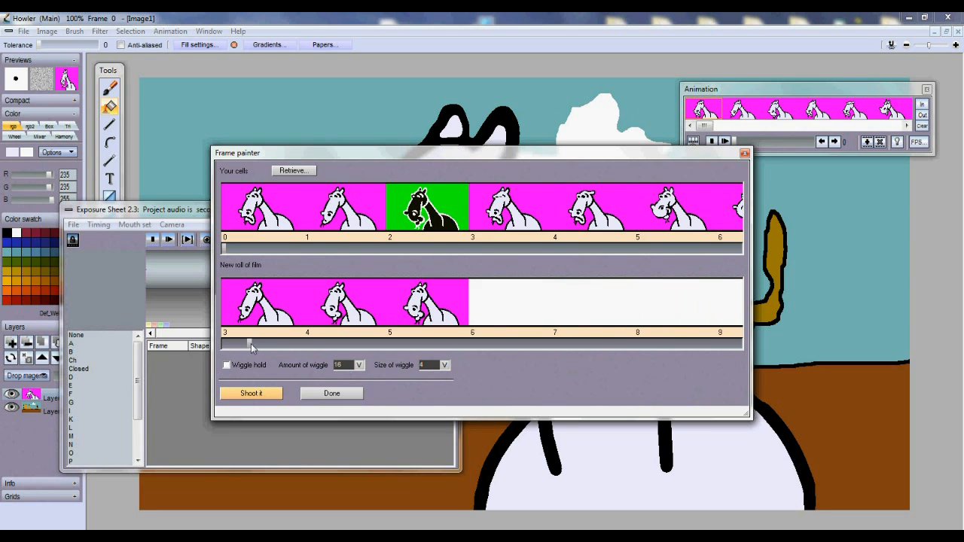
Paint cell 1 into frames 6–7, cell 0 into 8–9, and cell 1 into frame 10
click(343, 215)
drag(494, 303, 563, 305)
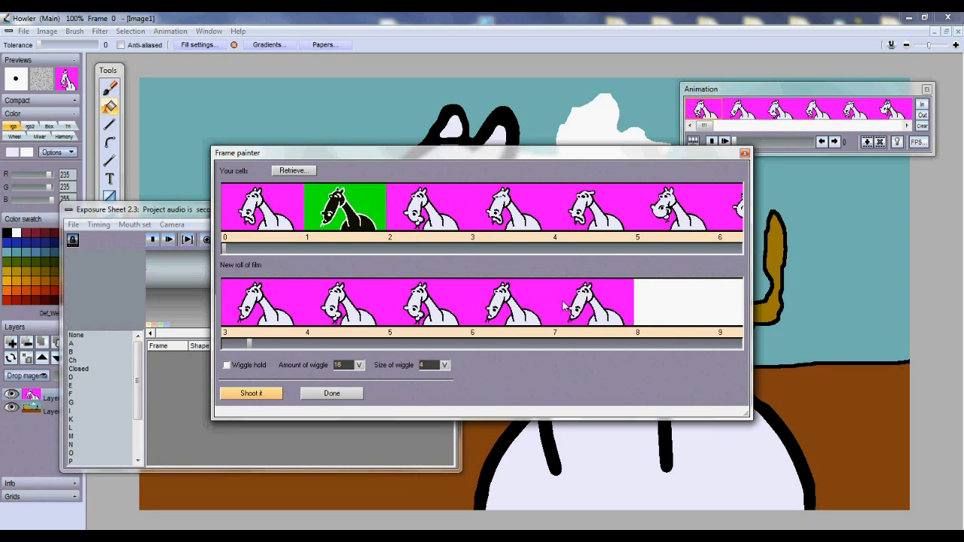
click(279, 226)
drag(617, 320, 719, 320)
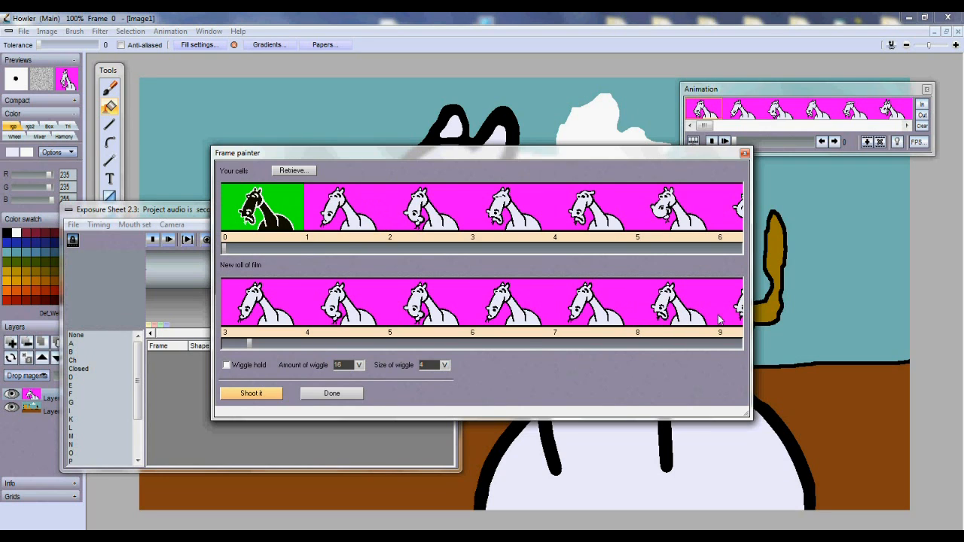
drag(254, 344, 273, 345)
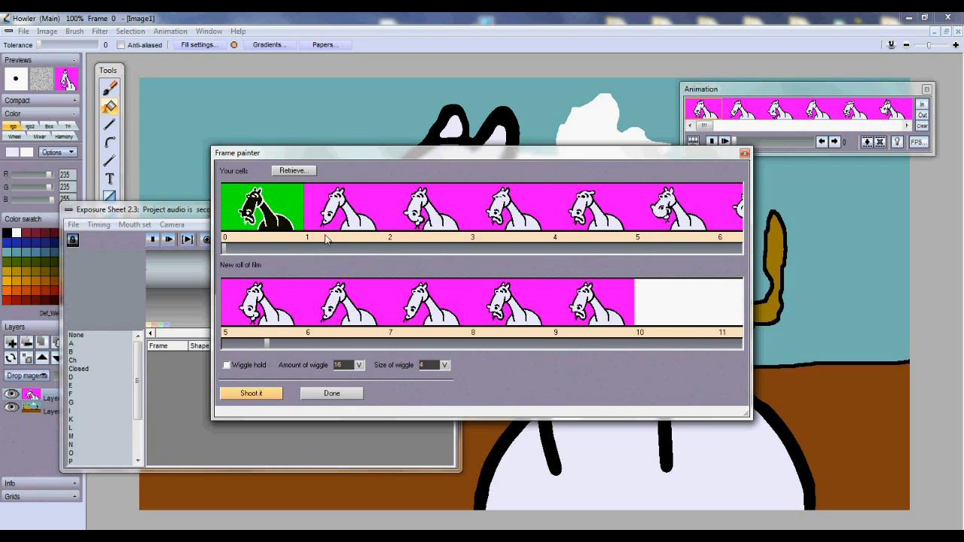
click(346, 222)
drag(644, 314, 730, 315)
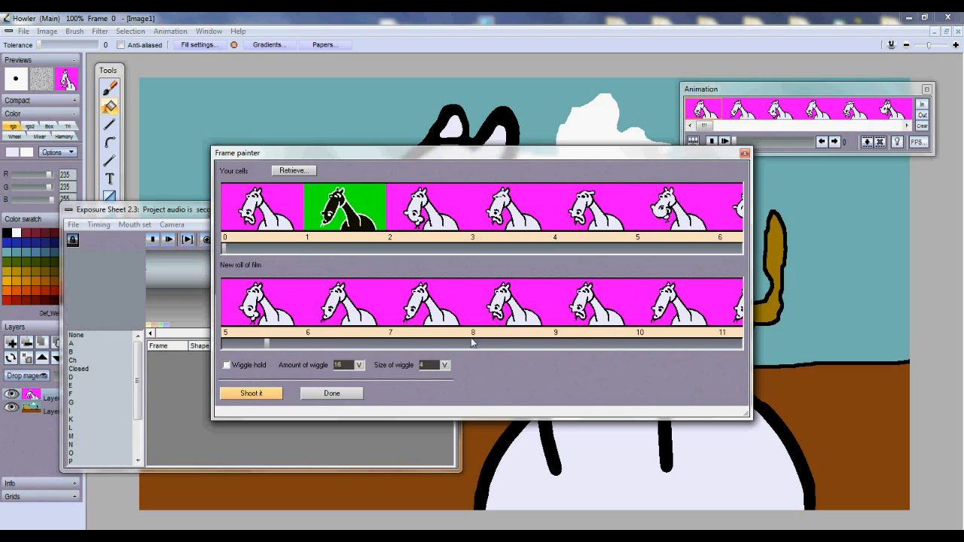
drag(270, 348, 305, 346)
Fill the following frames through 13 with cell 2, then frames 14–15 with cell 3
click(426, 222)
drag(490, 296, 520, 311)
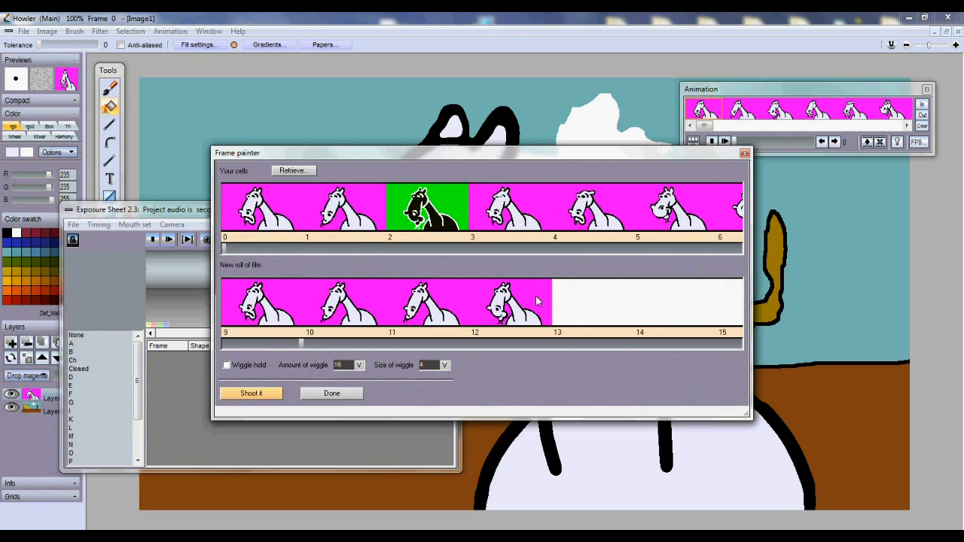
click(577, 302)
click(520, 215)
drag(672, 316, 726, 310)
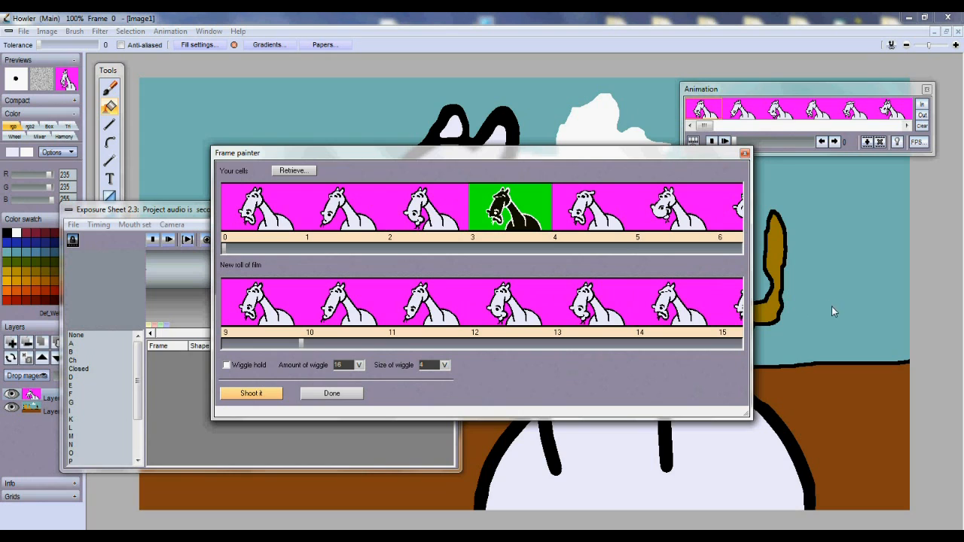
drag(317, 345, 373, 349)
drag(271, 309, 742, 312)
Paint cell 4 into the next frames, cell 2 into frames 24–28, and cell 1 into 29–31
click(581, 223)
drag(369, 347, 420, 346)
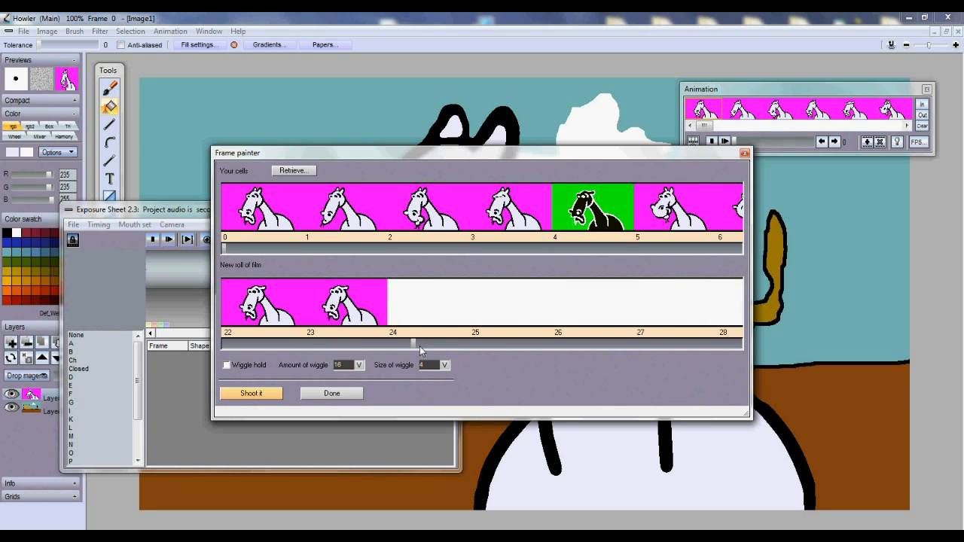
click(420, 218)
mouse_move(427, 297)
mouse_down()
mouse_move(434, 310)
mouse_move(766, 321)
mouse_up()
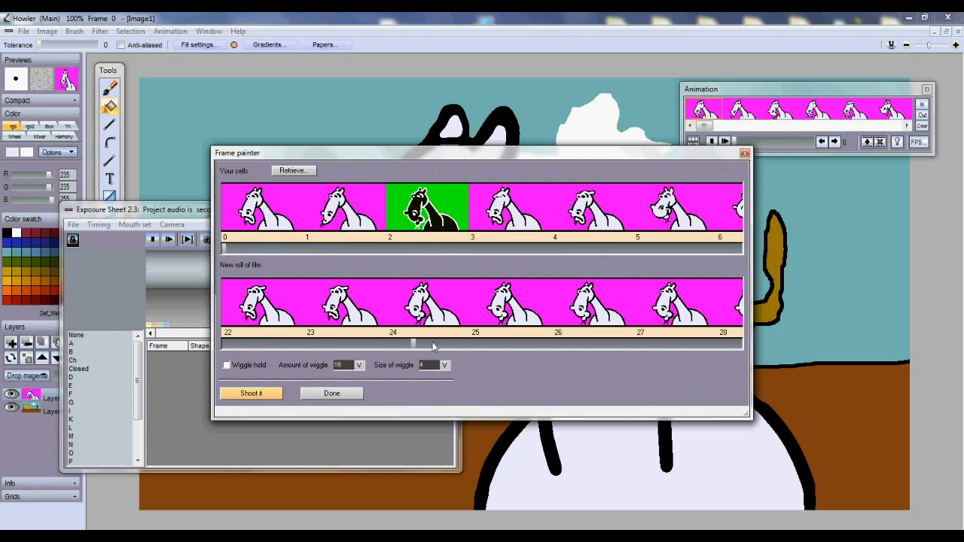
drag(409, 343, 452, 344)
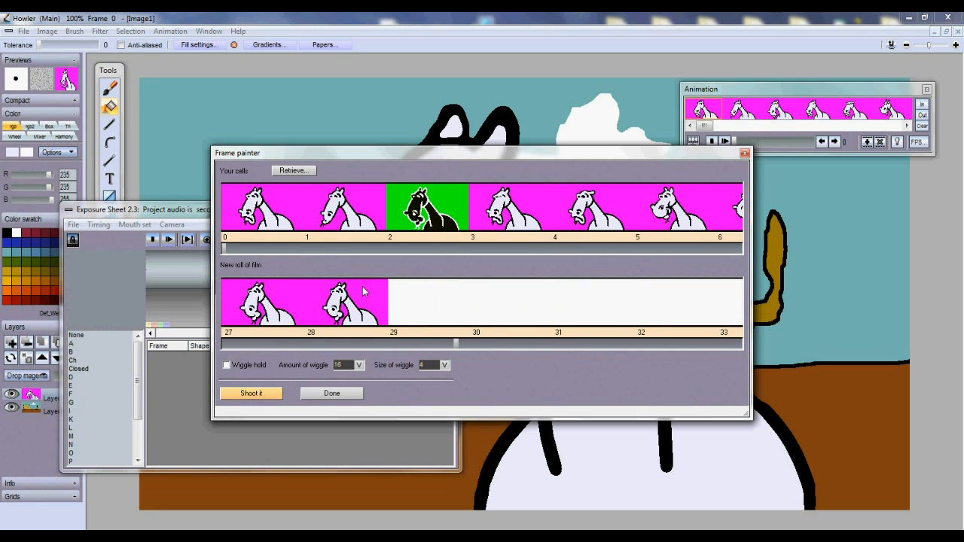
click(349, 224)
drag(394, 323, 600, 324)
drag(457, 343, 508, 344)
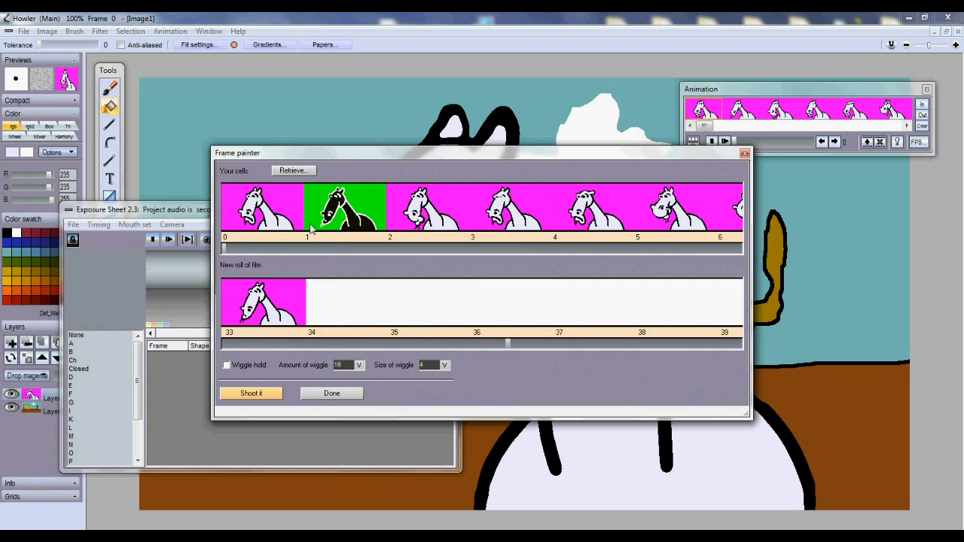
Paint cell 0 into the next frames, cell 2 into frames 36–37, and cell 1 into 38–39 onward
click(262, 208)
drag(329, 302, 419, 289)
click(407, 227)
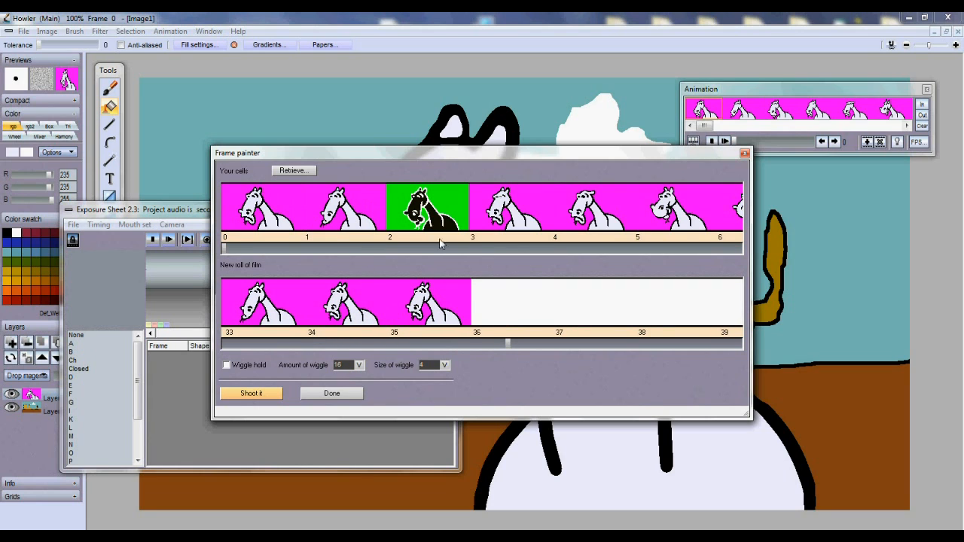
drag(483, 300, 557, 298)
click(361, 220)
drag(671, 318, 722, 316)
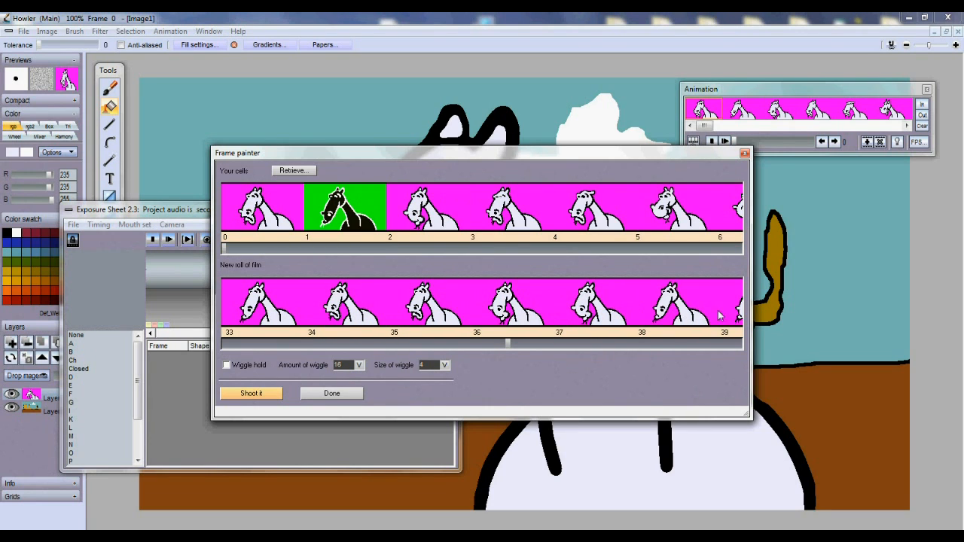
drag(509, 343, 575, 320)
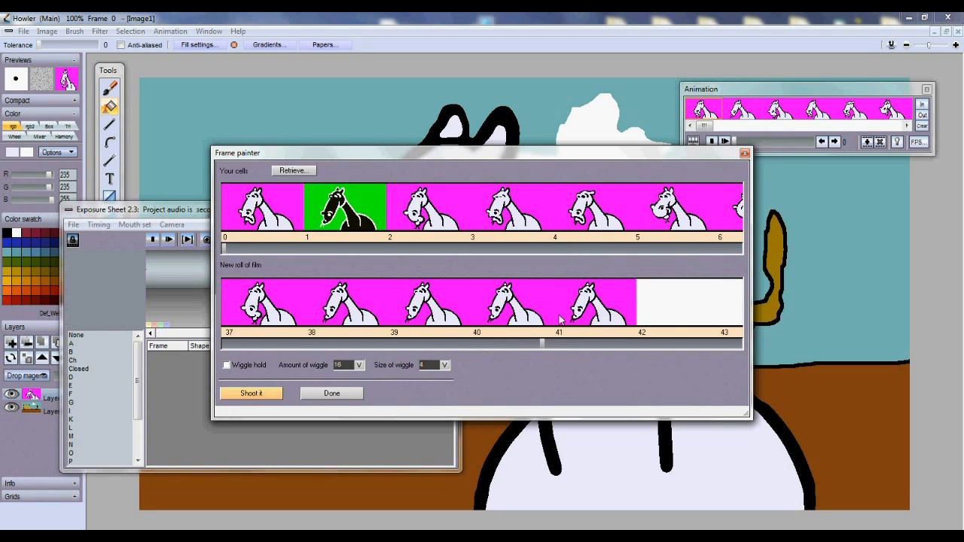
Fill frame 42 onward with cell 1 and frames 44–45 with cell 2
click(270, 217)
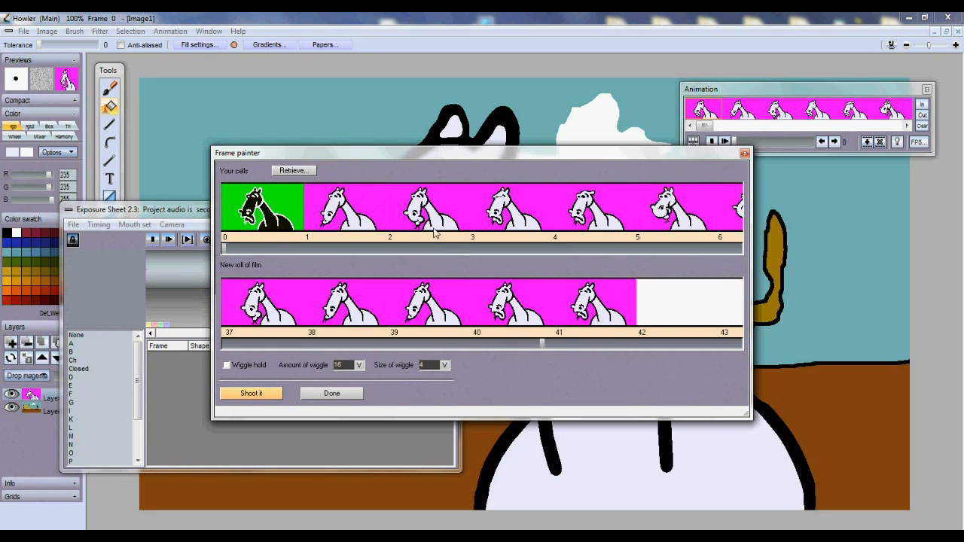
click(353, 215)
click(684, 320)
drag(687, 319, 735, 319)
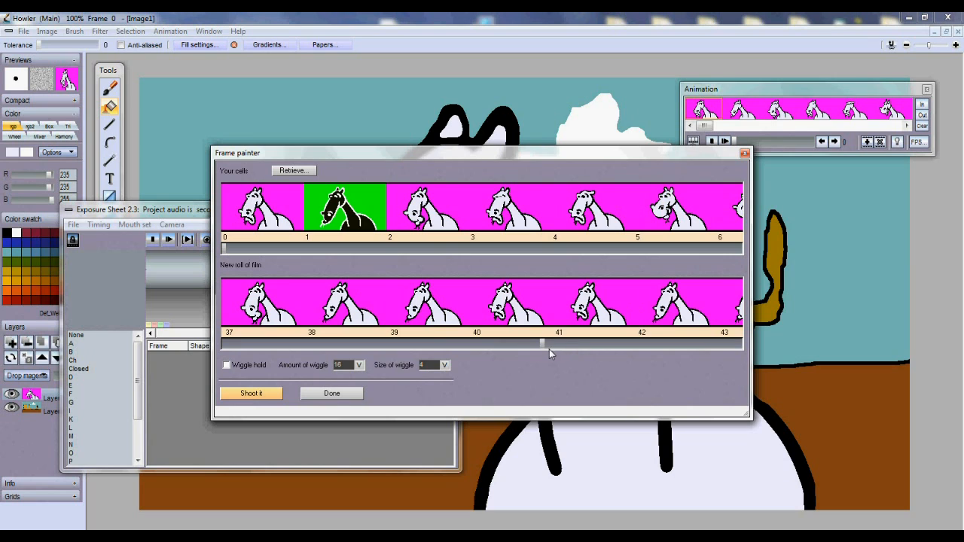
drag(549, 349, 577, 350)
click(434, 227)
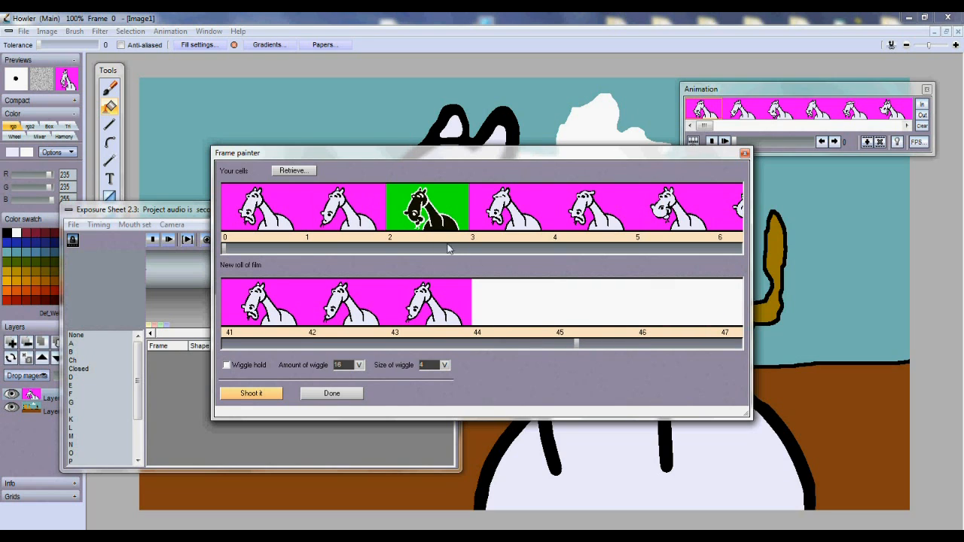
drag(522, 301, 620, 318)
drag(576, 349, 603, 347)
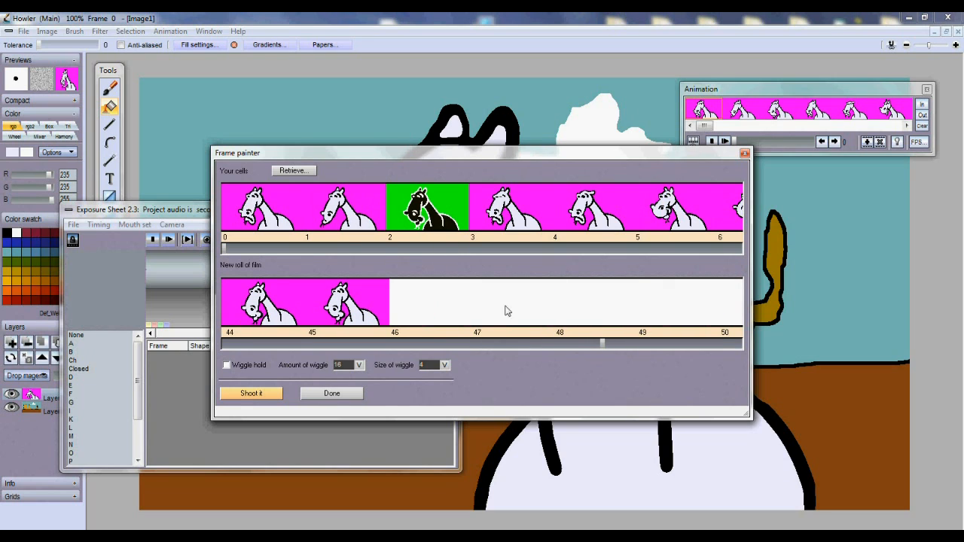
Paint cell 0 into frames 46–47, cell 4 into 48–51, and cell 5 into the following frames
click(286, 218)
drag(421, 301, 516, 316)
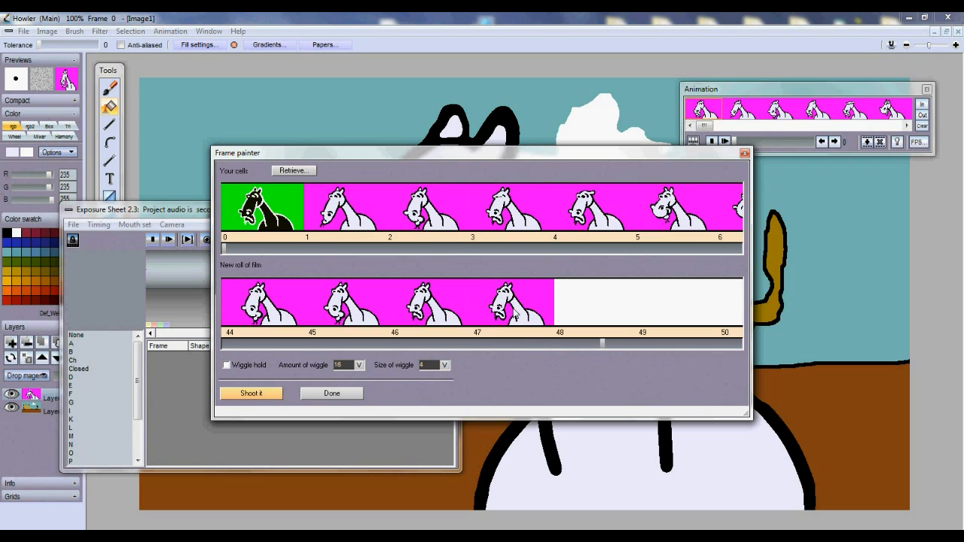
click(609, 347)
click(588, 226)
drag(418, 299, 716, 302)
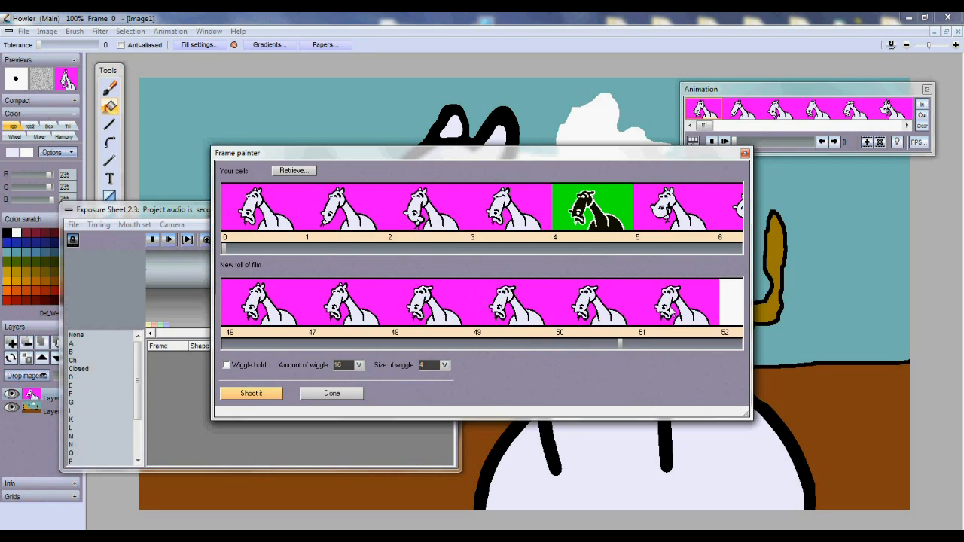
mouse_move(623, 344)
mouse_down()
mouse_move(687, 351)
mouse_move(663, 344)
mouse_up()
drag(357, 311, 595, 309)
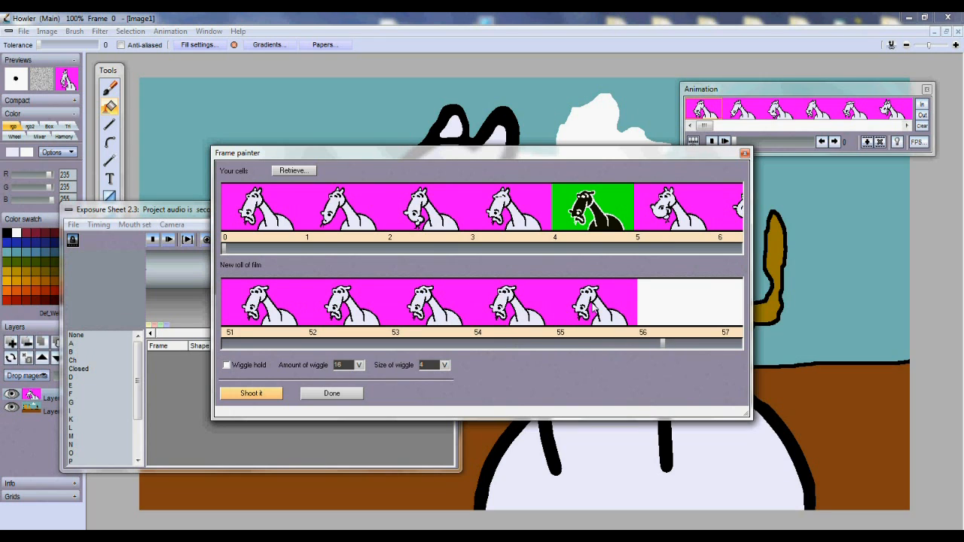
click(664, 219)
drag(660, 345, 688, 348)
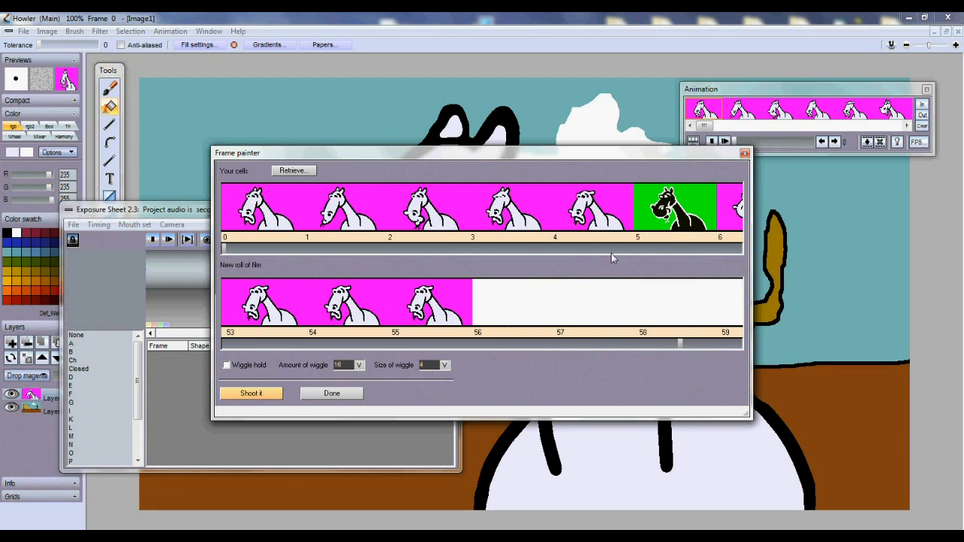
Paint the later cells 6–8 into frames up to 58, with cell 7 in frame 58
click(412, 250)
click(424, 225)
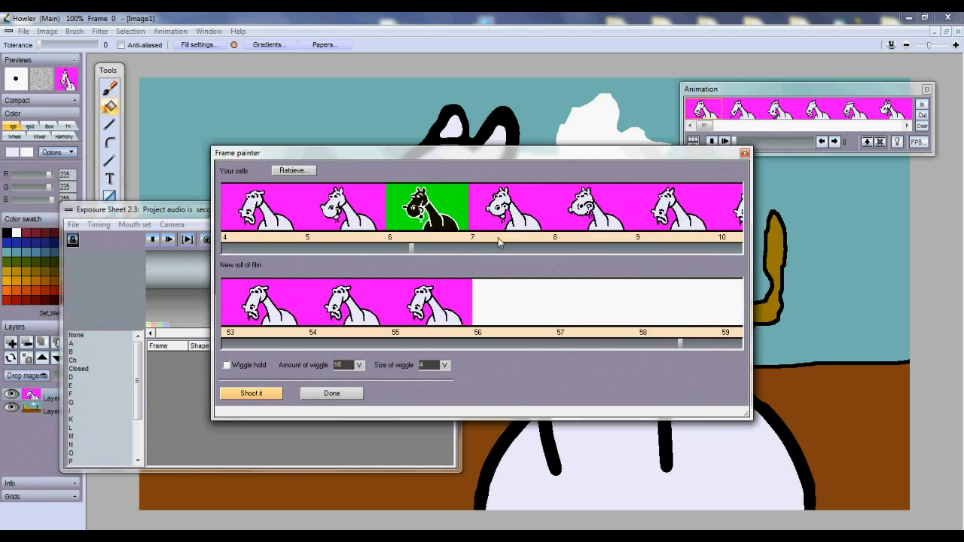
click(564, 226)
drag(508, 310, 590, 312)
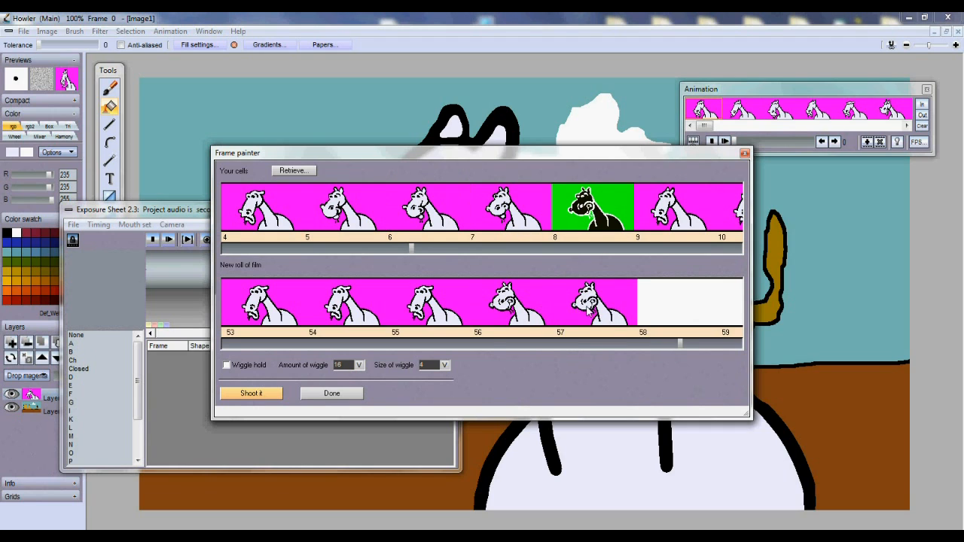
click(513, 231)
click(634, 283)
drag(677, 348, 700, 346)
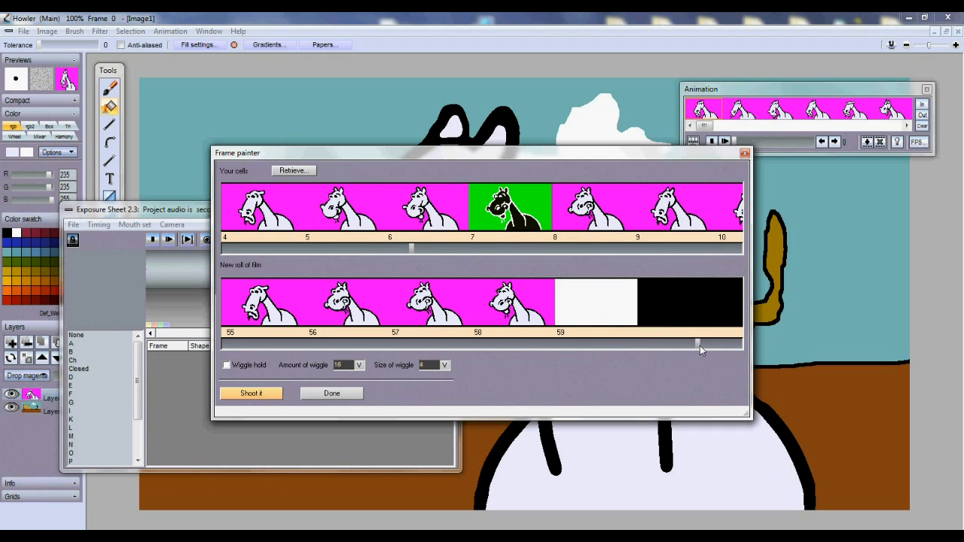
click(607, 230)
Fill frame 59 with cell 8, return to frame 0, and shoot the roll with wiggle hold enabled
click(623, 305)
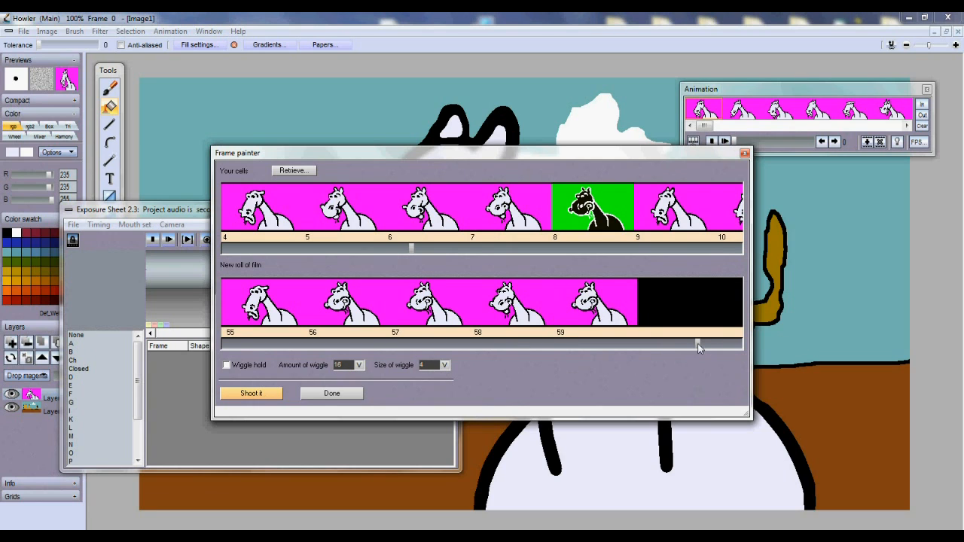
drag(698, 346, 214, 342)
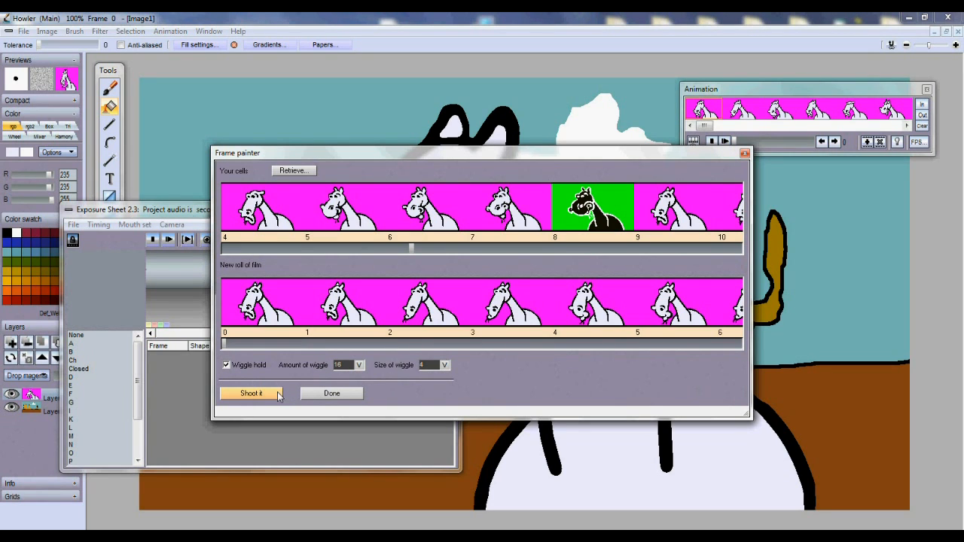
click(253, 393)
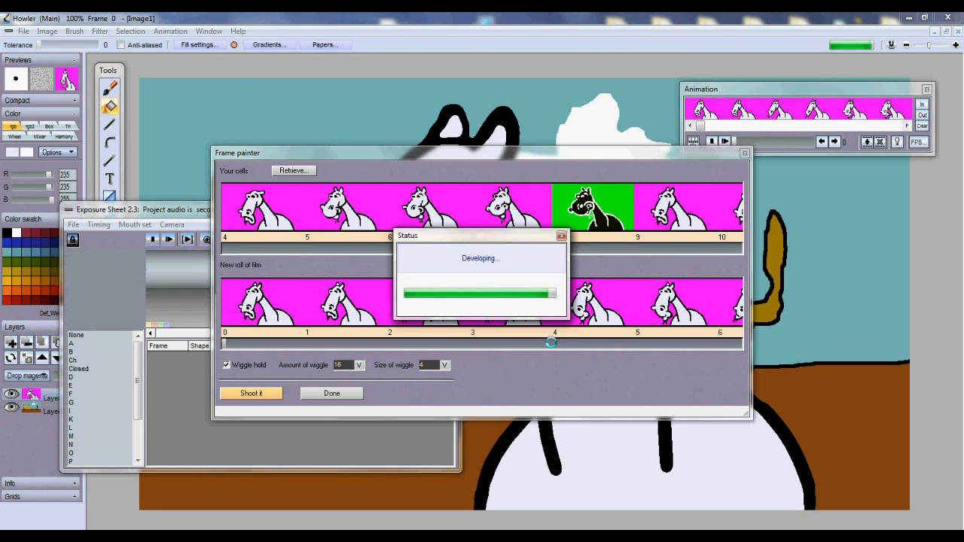
Exit the Frame painter confirming Yes, close the Exposure Sheet, and scrub through the horse frames
click(745, 154)
click(465, 321)
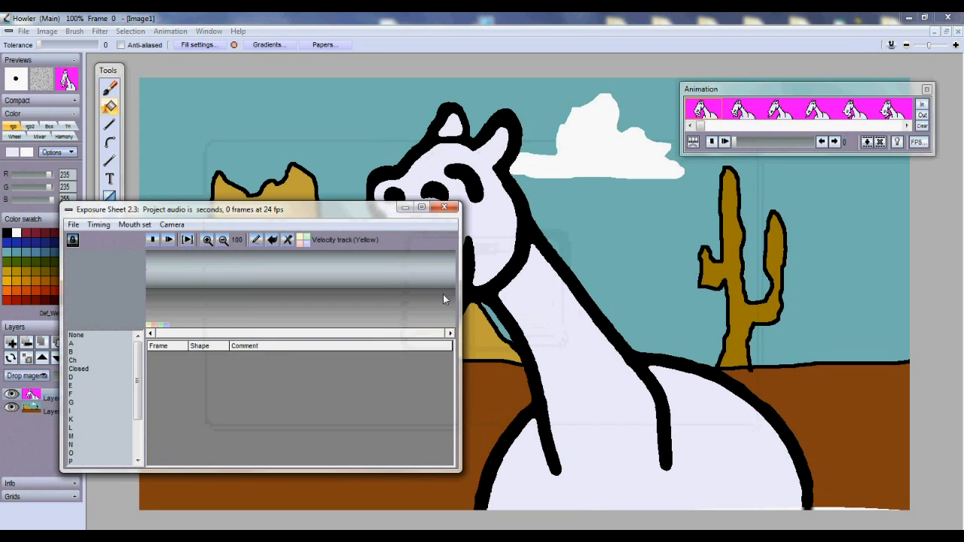
click(444, 207)
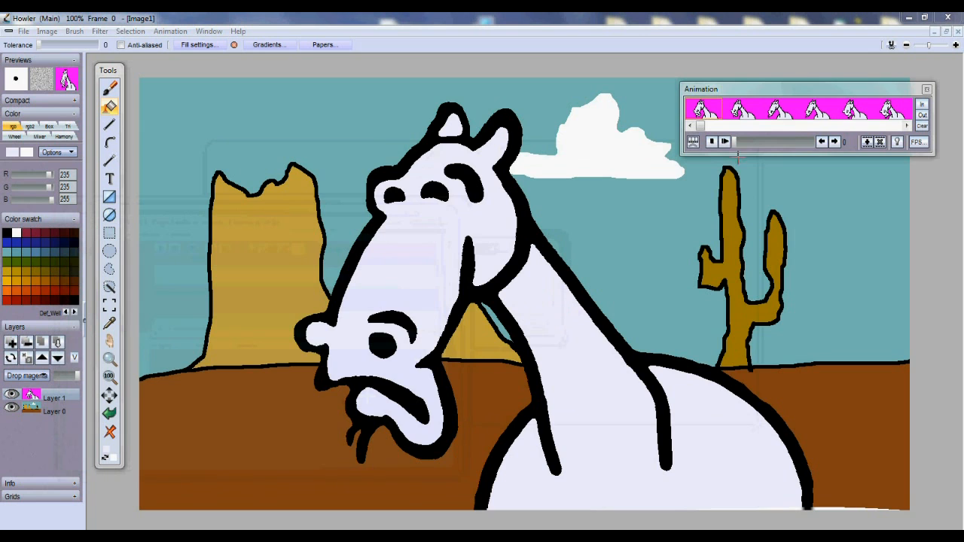
mouse_move(734, 142)
mouse_down()
mouse_move(844, 143)
mouse_move(745, 141)
mouse_move(752, 129)
mouse_move(855, 128)
mouse_move(713, 127)
mouse_move(728, 143)
mouse_up()
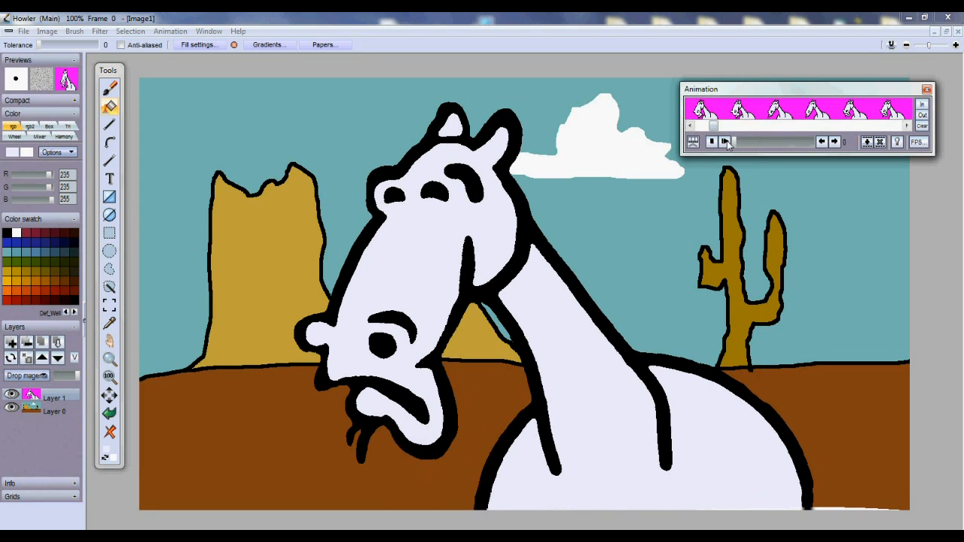
Set the animation playback rate to 10 FPS and play the horse animation
click(916, 142)
text(10)
key(Tab)
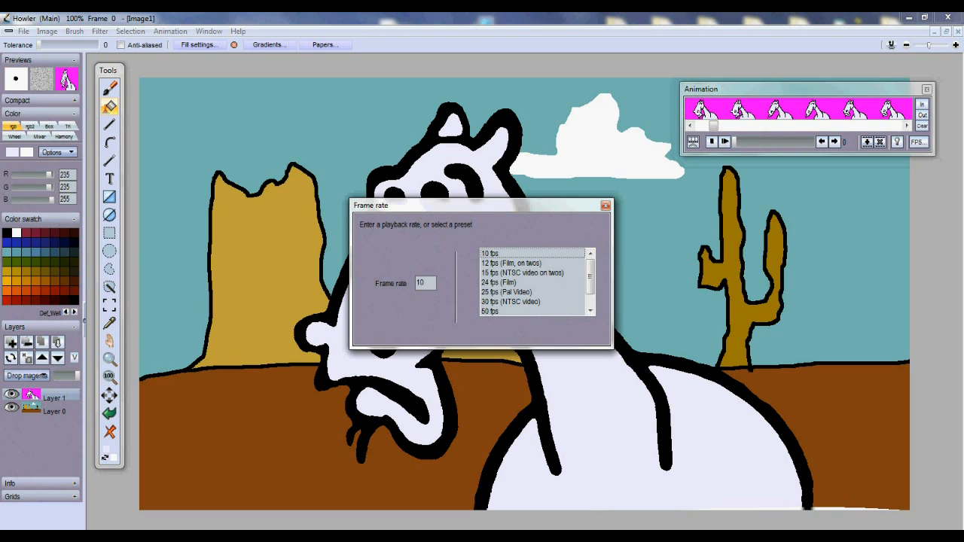
click(606, 206)
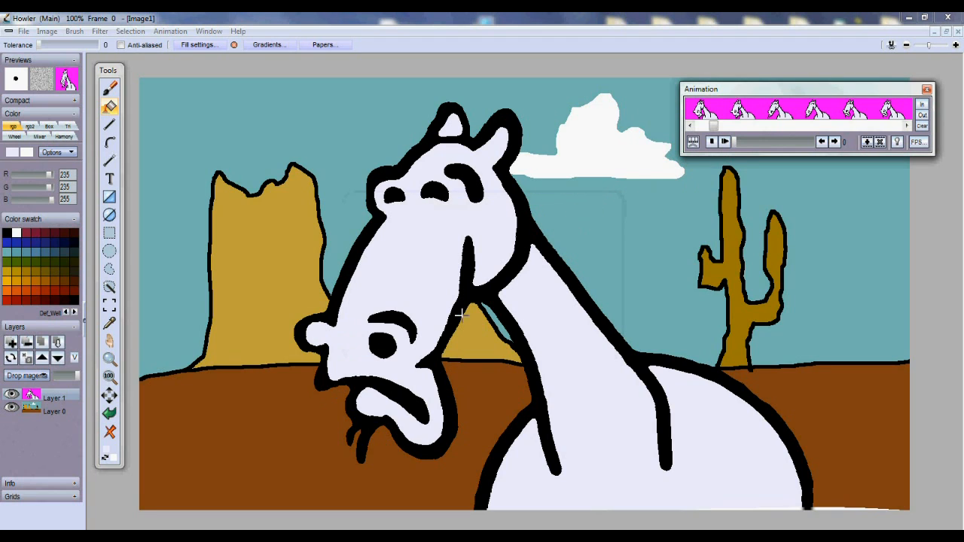
click(726, 142)
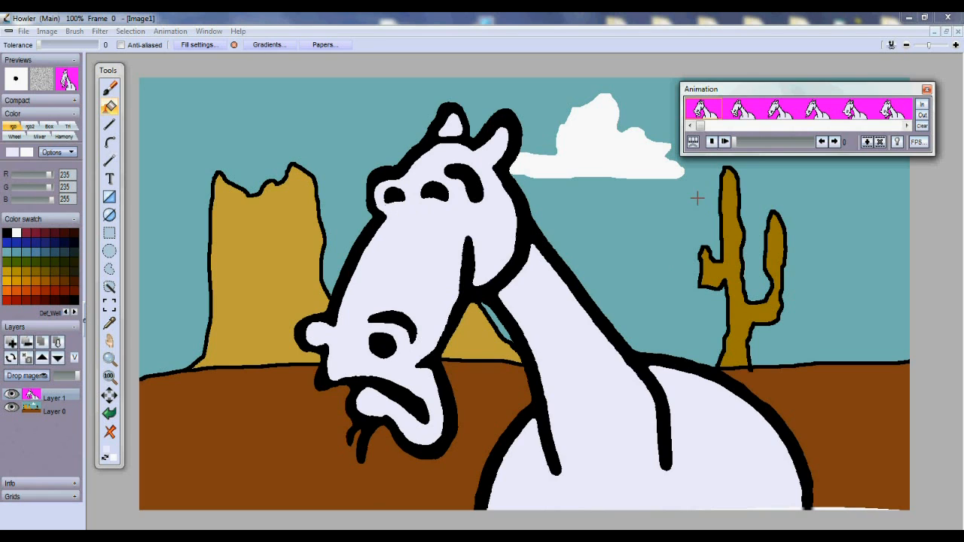
Apply a raised-level Gaussian blur to the desert background on Layer 0
click(45, 411)
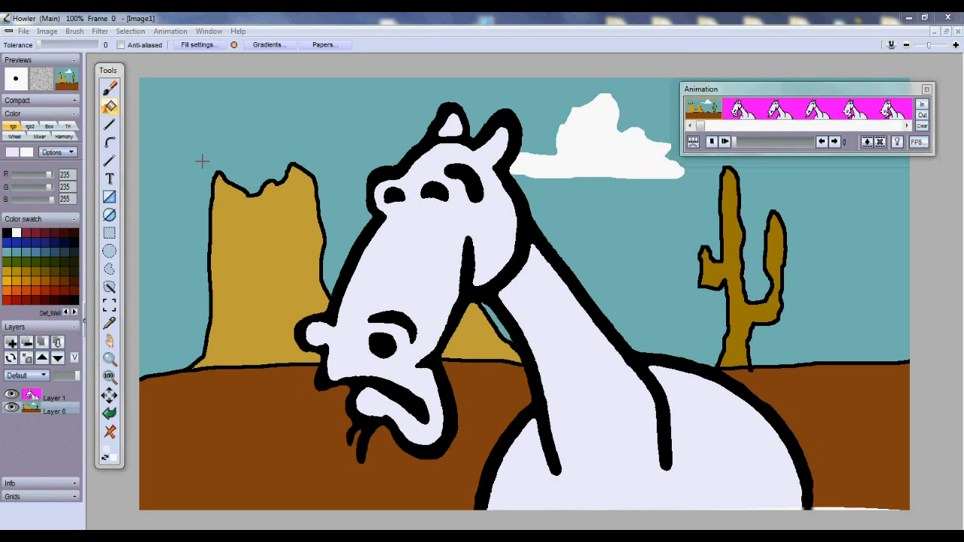
click(100, 31)
mouse_move(121, 89)
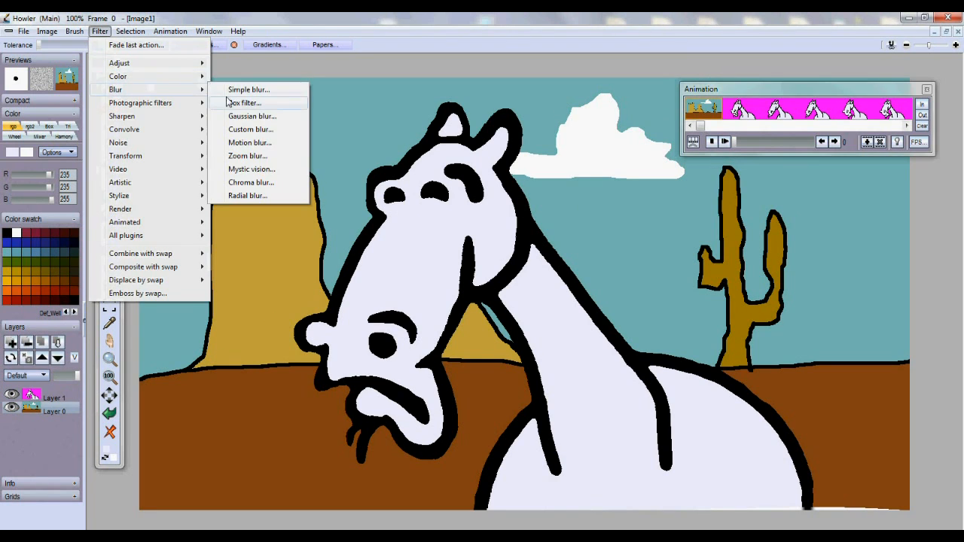
click(236, 115)
drag(471, 240, 499, 244)
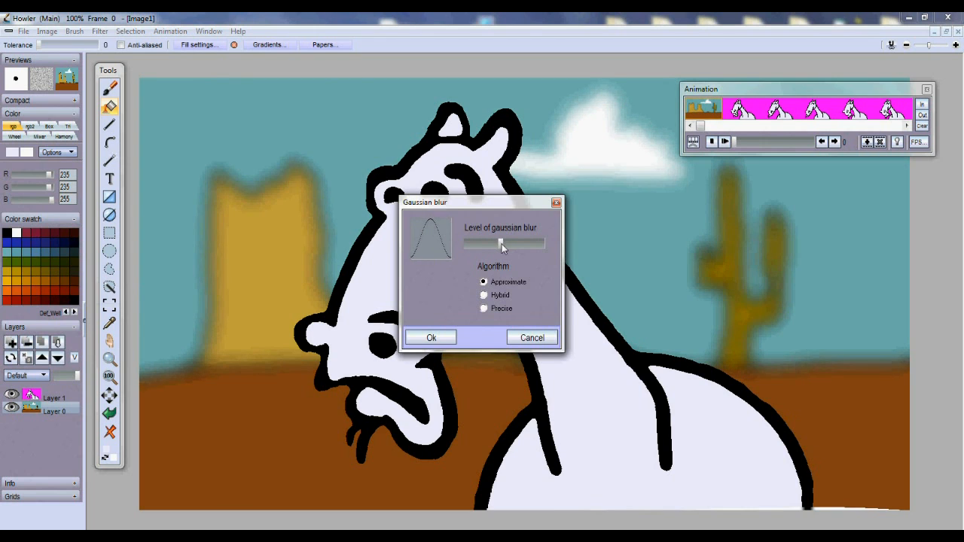
click(454, 340)
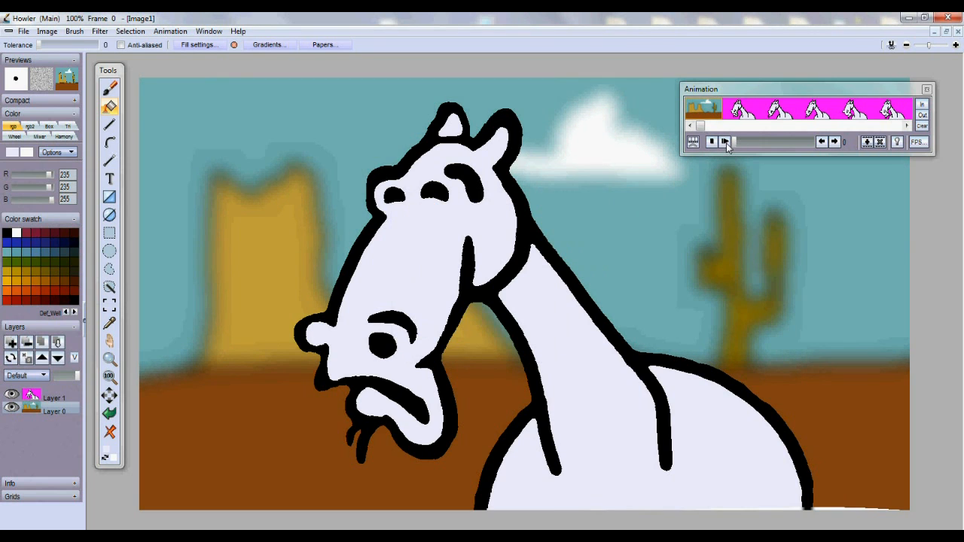
Set horse Layer 1 to Drop magenta and replay the animation over the blurred desert
click(727, 143)
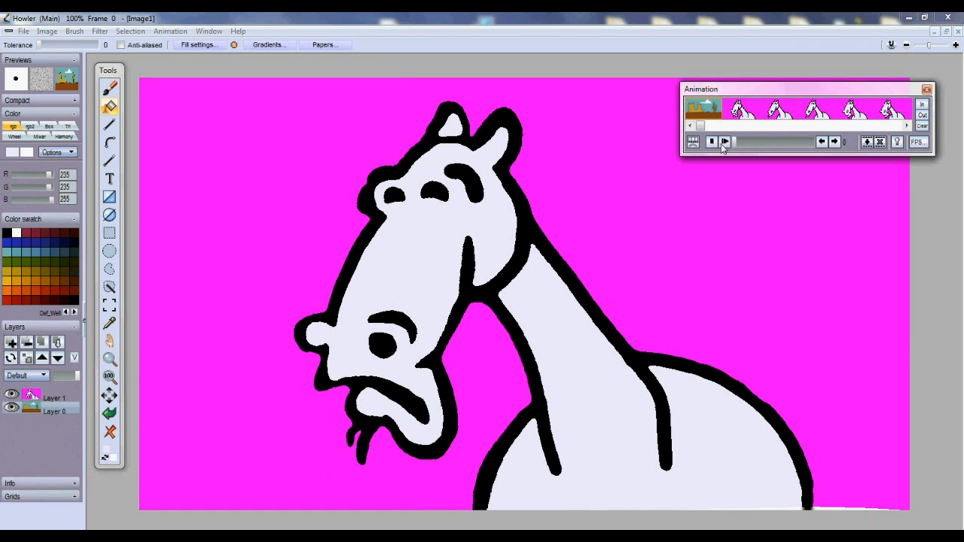
click(725, 143)
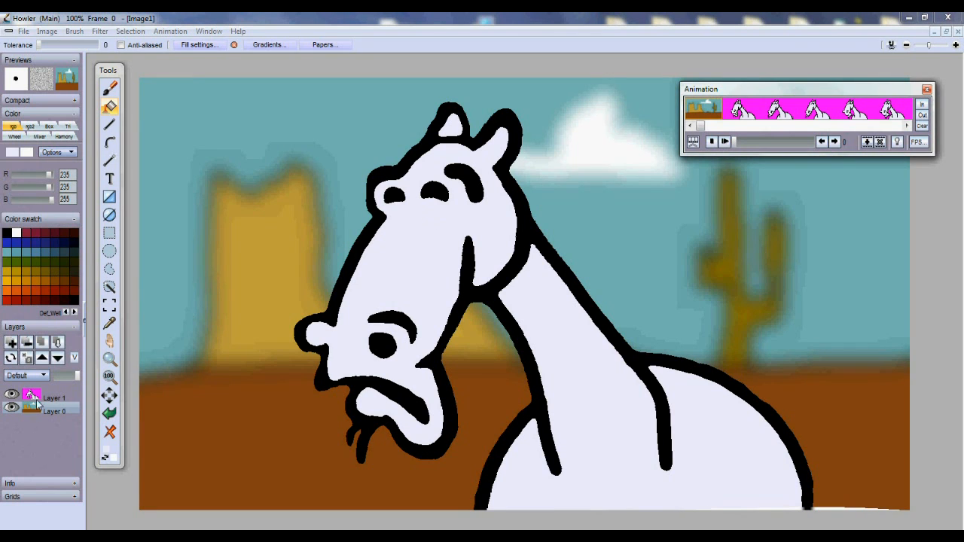
click(33, 415)
click(38, 398)
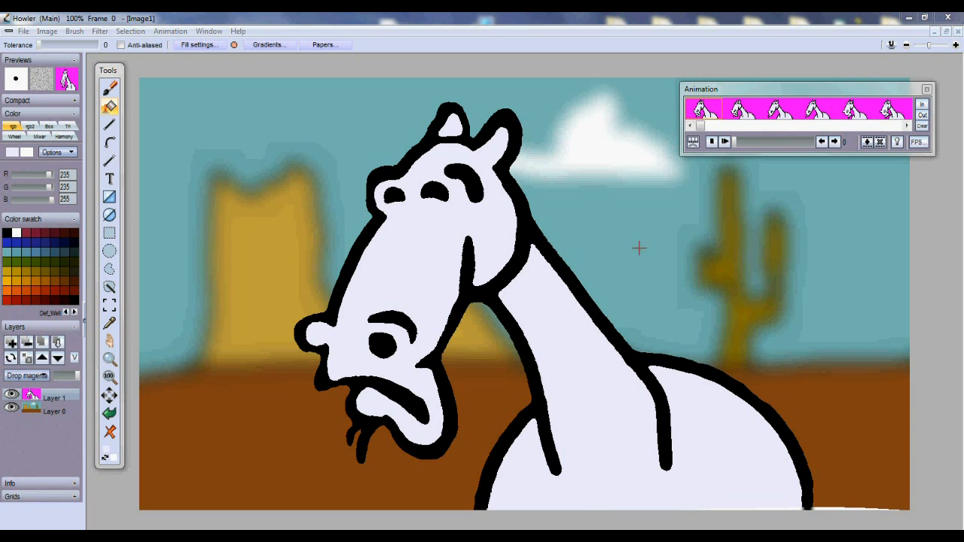
click(724, 142)
click(727, 143)
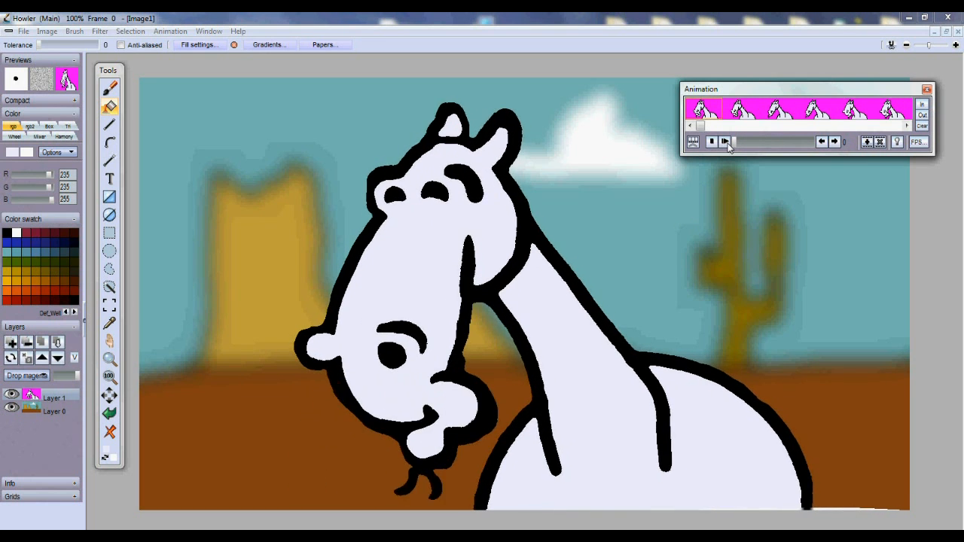